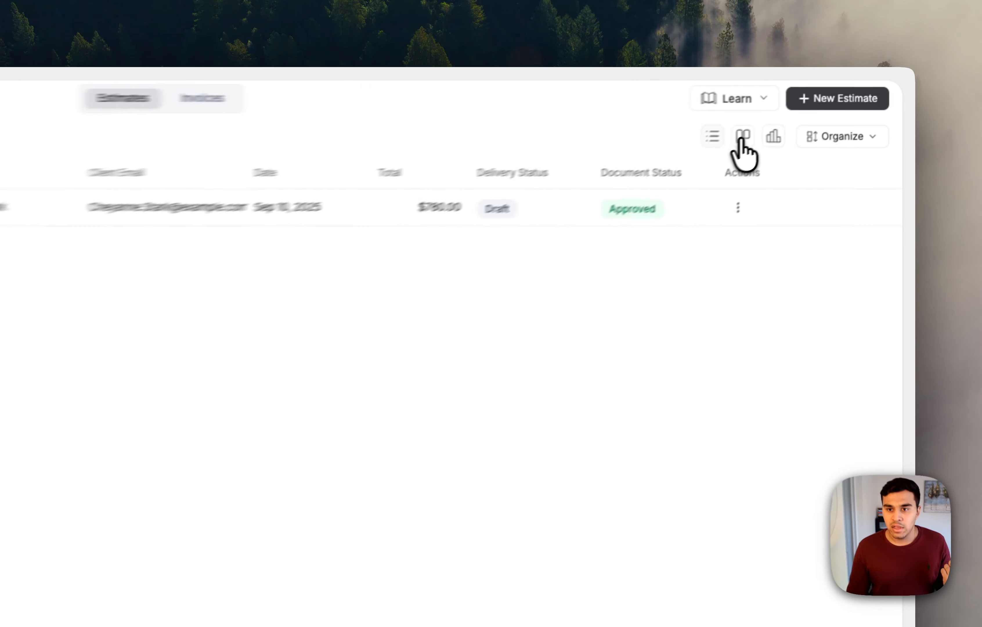
View the estimates as a status board and as charts, and return to the list view.
{"action": "left_click", "coordinate": [742, 138]}
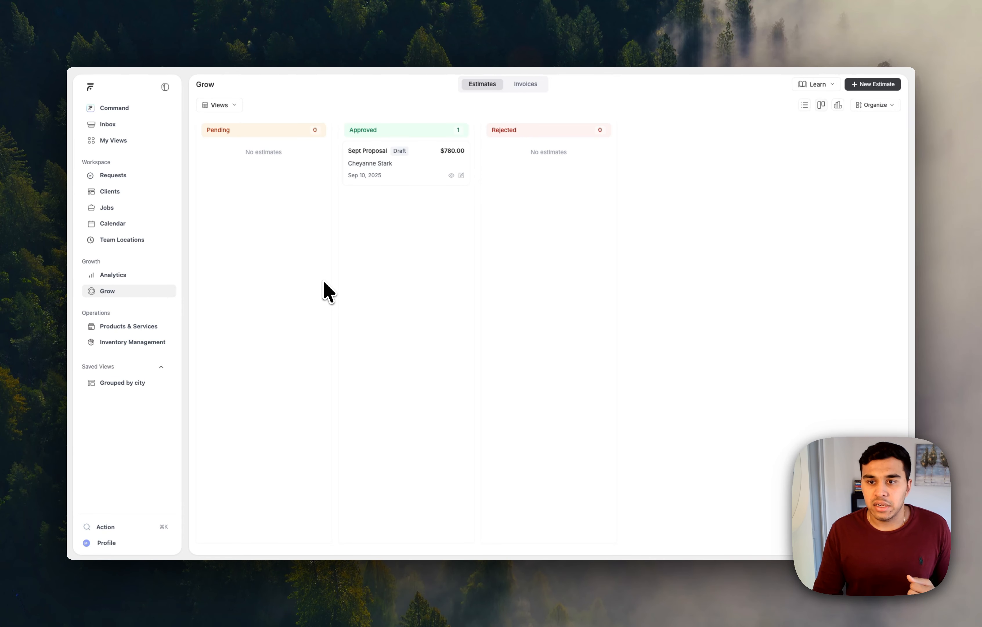
{"action": "left_click", "coordinate": [838, 105]}
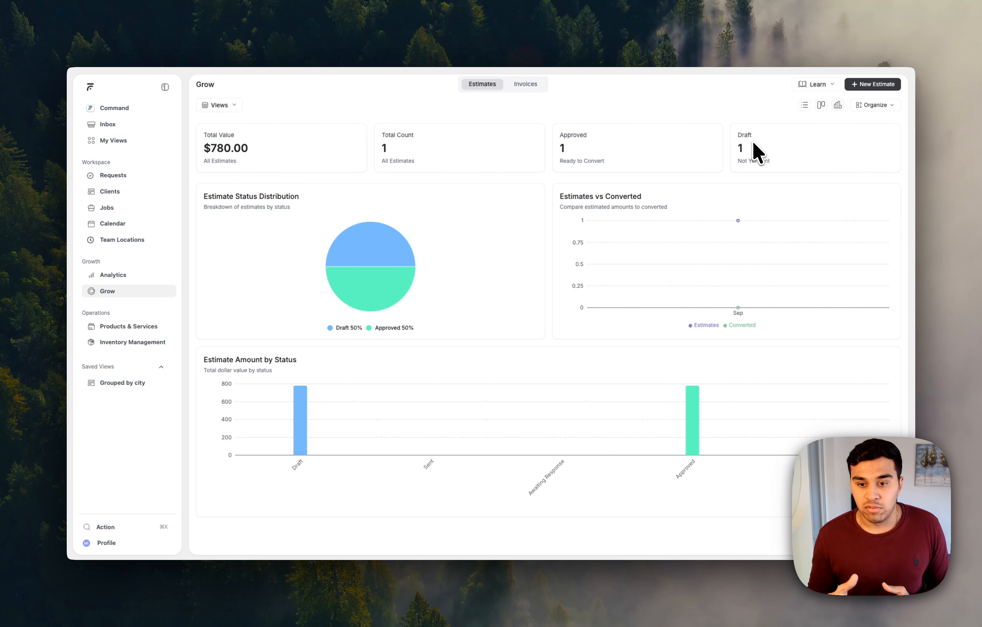
{"action": "left_click", "coordinate": [805, 105]}
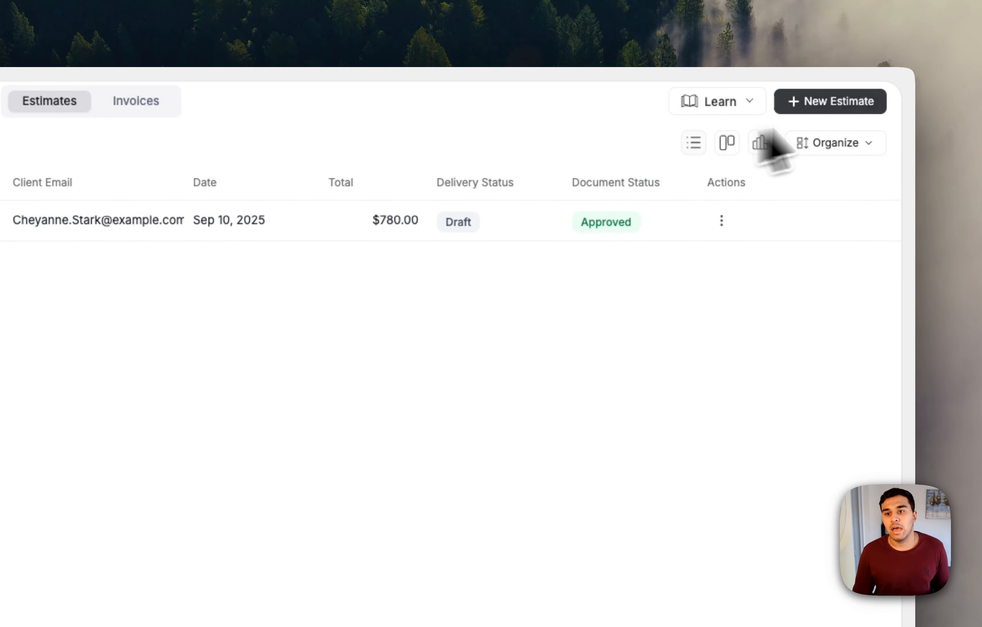
Start a new estimate and select the client as its customer.
{"action": "left_click", "coordinate": [849, 108]}
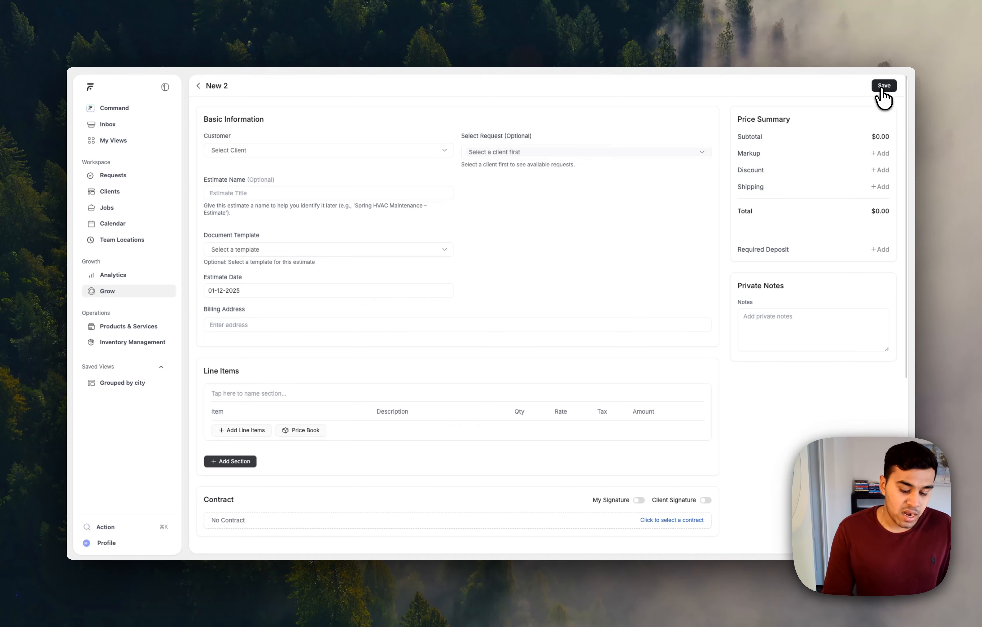
{"action": "key", "text": "super+k"}
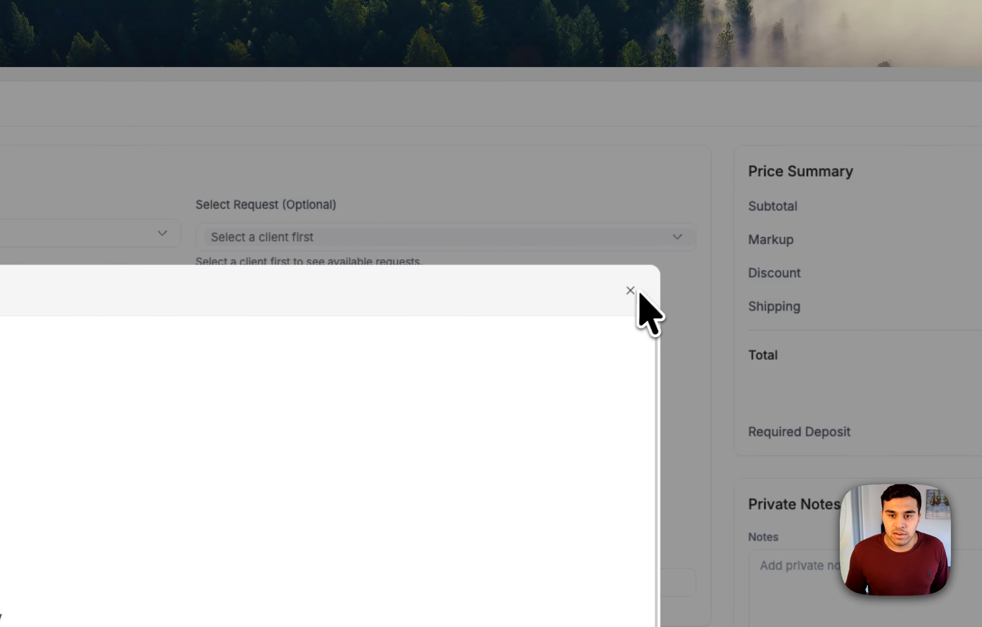
{"action": "left_click", "coordinate": [632, 289]}
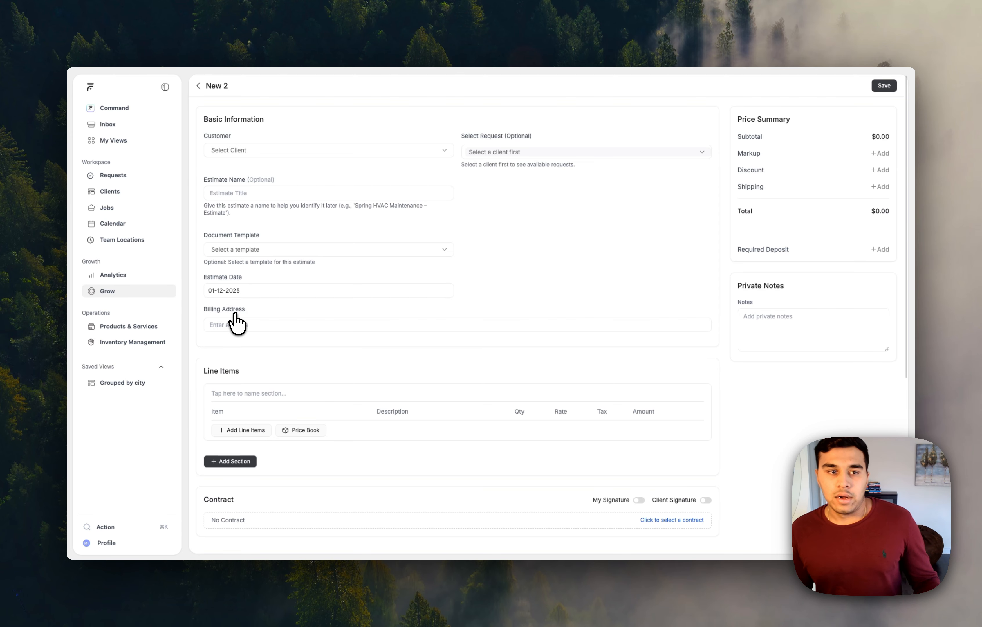
{"action": "scroll", "coordinate": [254, 167], "scroll_direction": "down", "scroll_amount": 1}
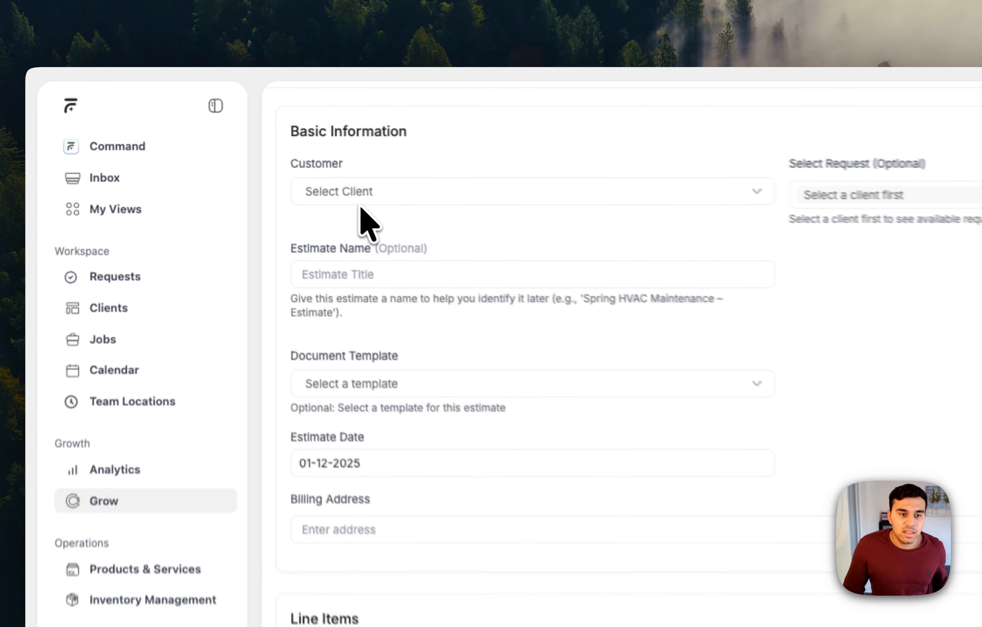
{"action": "left_click", "coordinate": [239, 133]}
{"action": "left_click", "coordinate": [351, 369]}
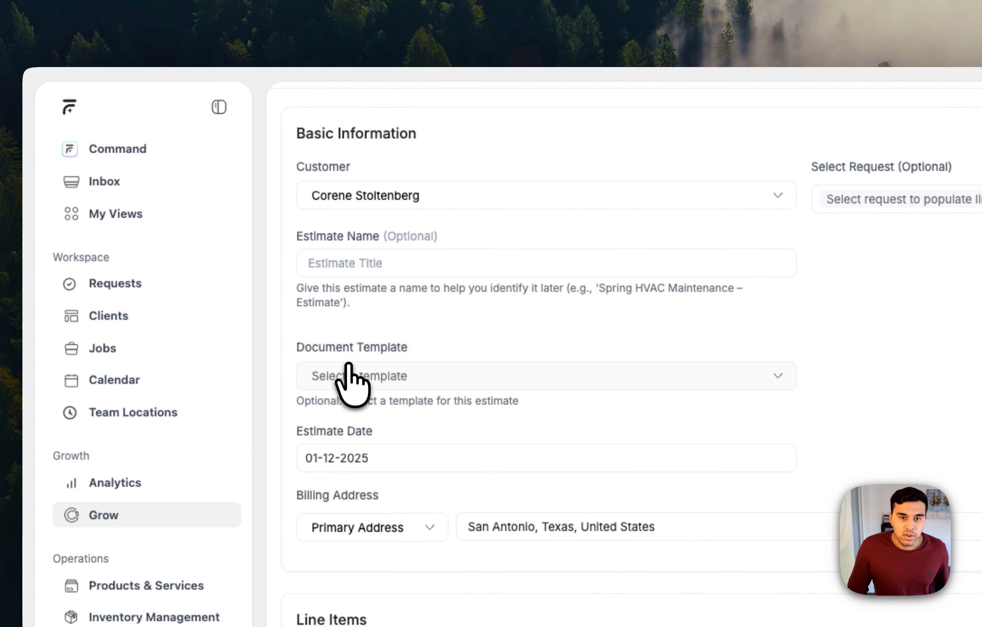
Look through the client's selectable requests and the document templates offered for the estimate.
{"action": "scroll", "coordinate": [351, 377], "scroll_direction": "down", "scroll_amount": 1}
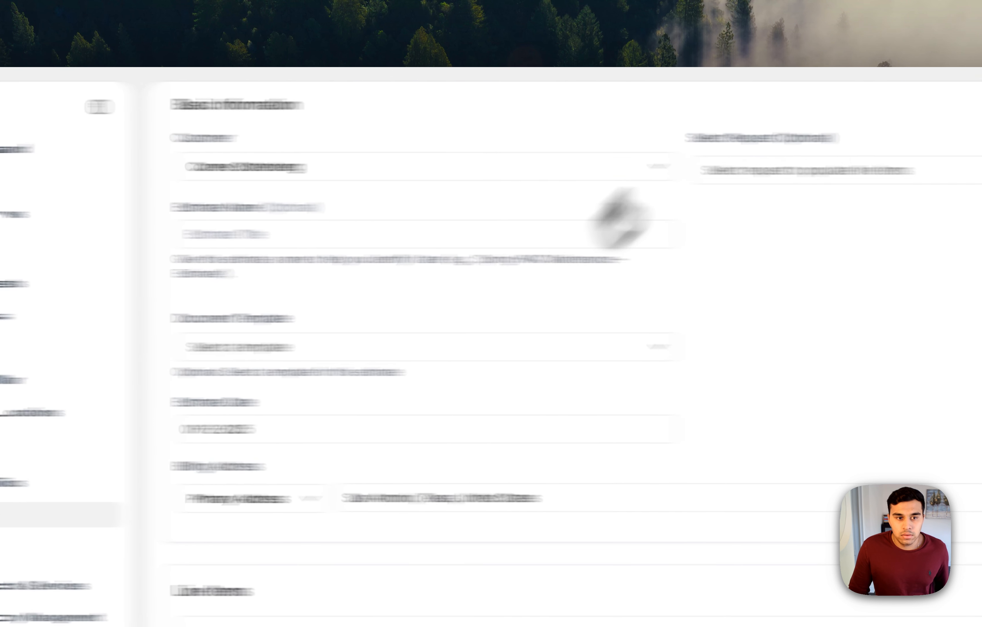
{"action": "scroll", "coordinate": [373, 247], "scroll_direction": "down", "scroll_amount": 1}
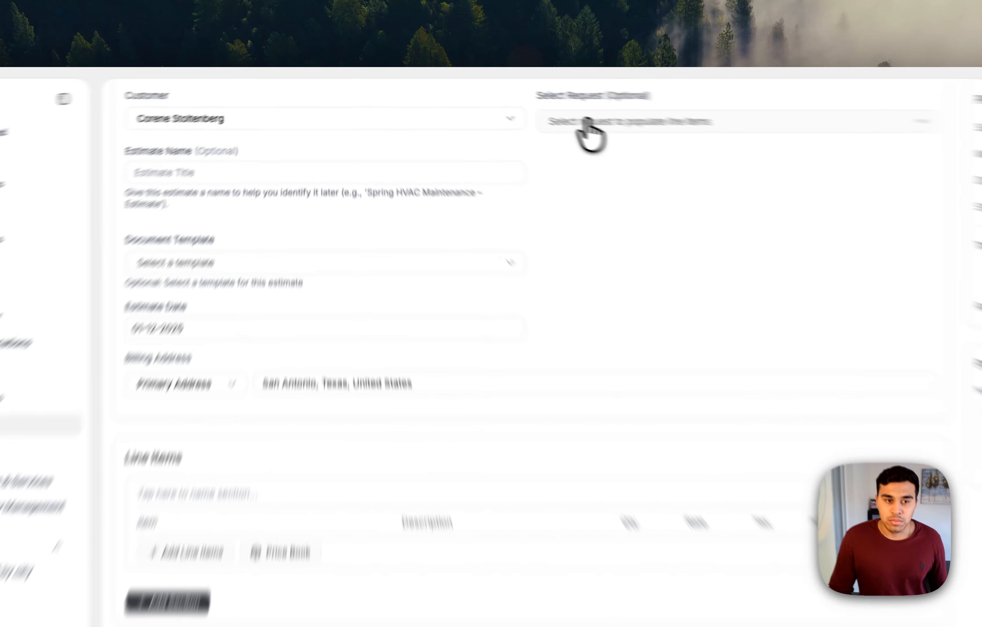
{"action": "left_click", "coordinate": [493, 103]}
{"action": "left_click", "coordinate": [378, 136]}
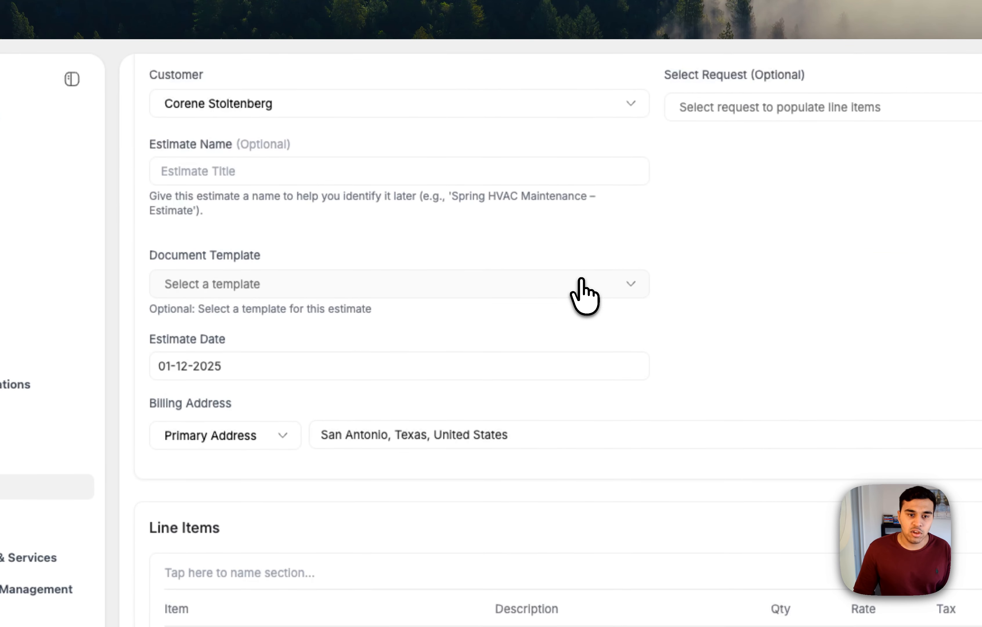
{"action": "left_click", "coordinate": [417, 189]}
{"action": "left_click", "coordinate": [772, 274]}
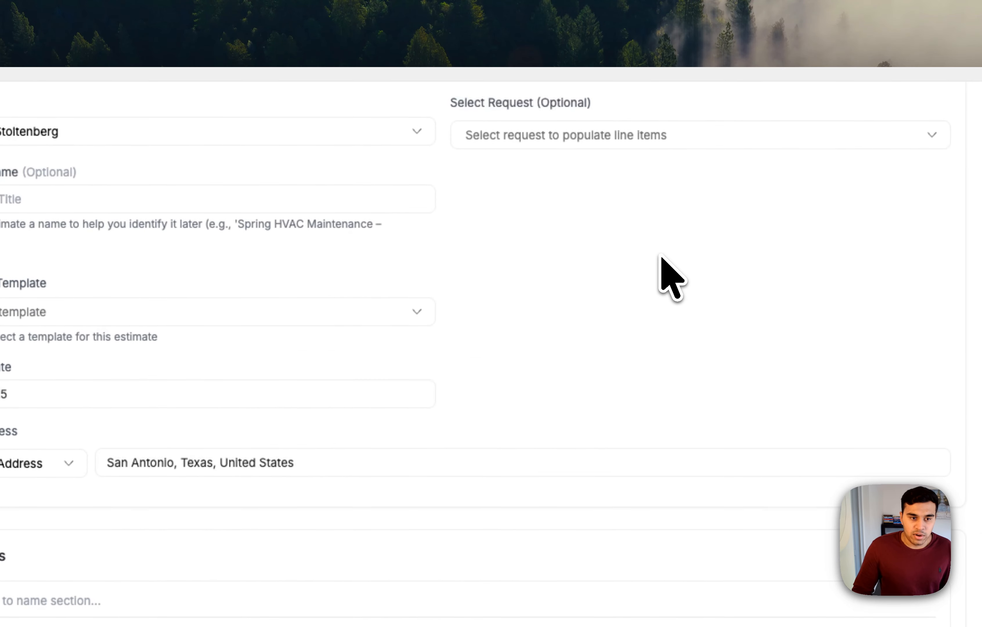
Name the first line item section Materials and add a second section named Labor.
{"action": "scroll", "coordinate": [877, 249], "scroll_direction": "down", "scroll_amount": 4}
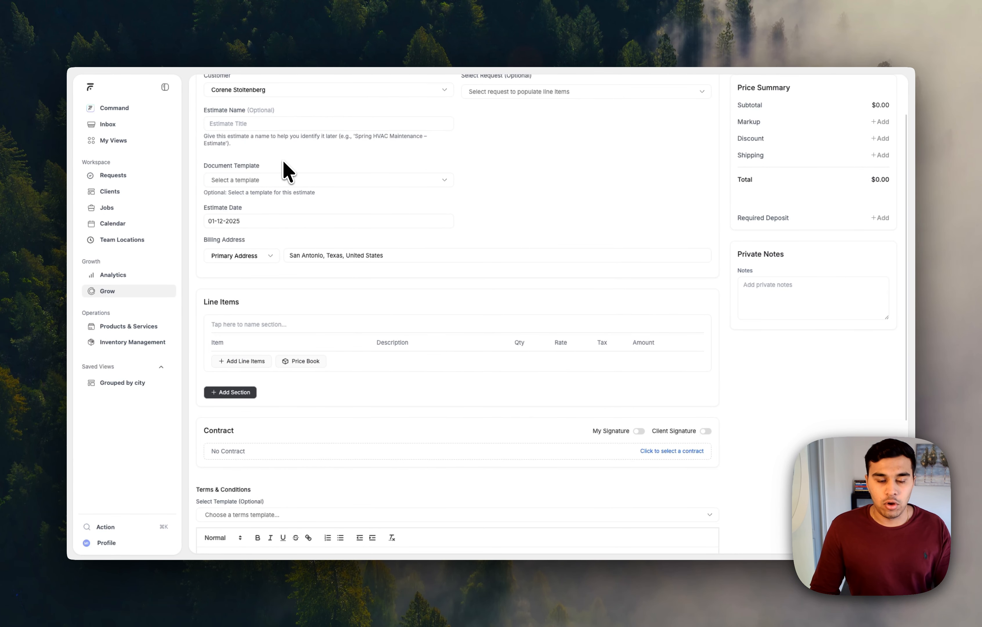
{"action": "scroll", "coordinate": [284, 162], "scroll_direction": "down", "scroll_amount": 5}
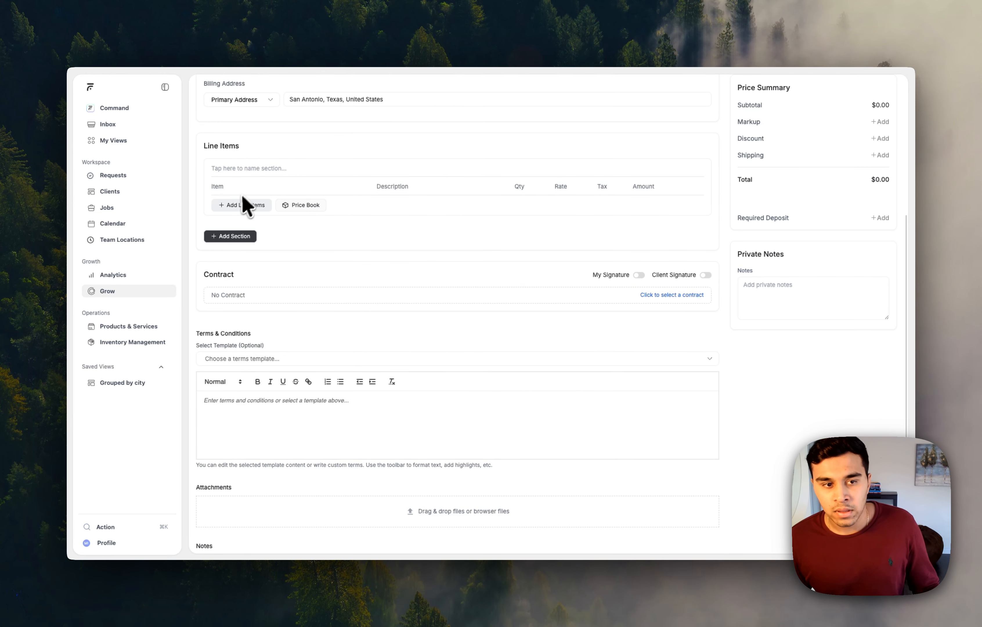
{"action": "left_click", "coordinate": [247, 169]}
{"action": "type", "text": "Mat"}
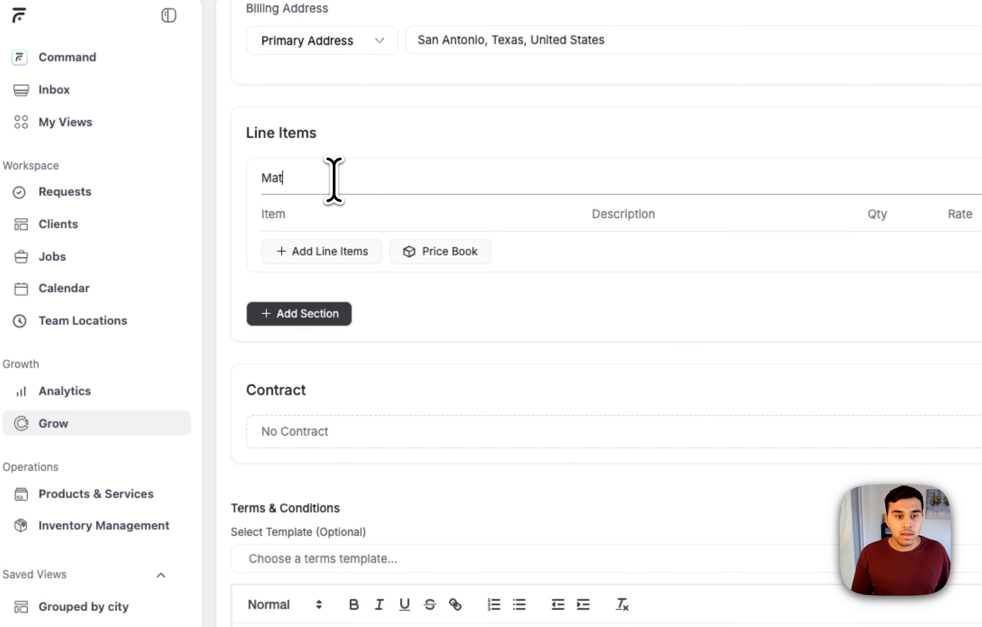
{"action": "type", "text": "erials"}
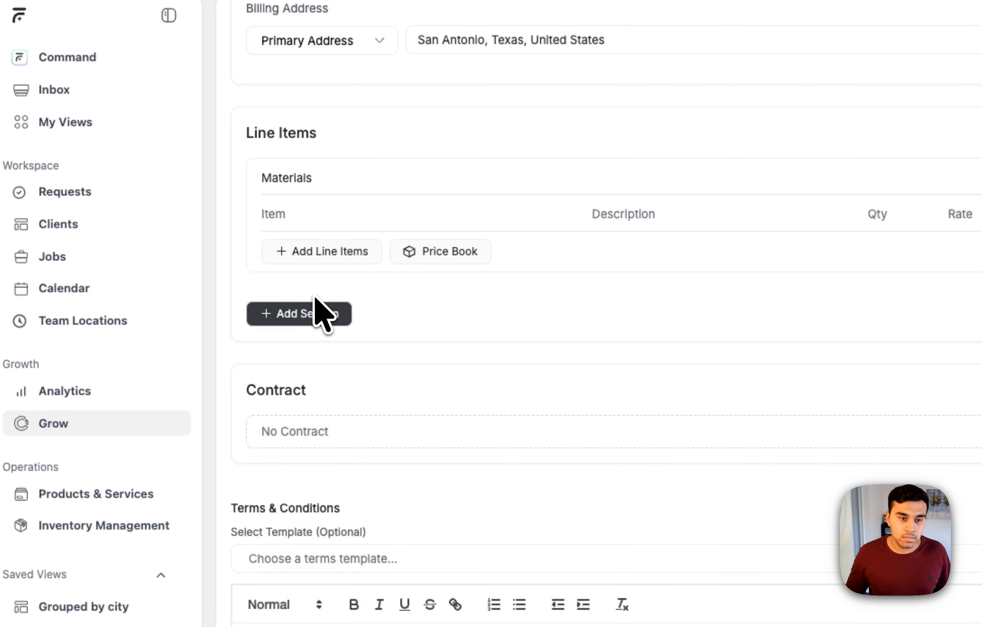
{"action": "left_click", "coordinate": [296, 315]}
{"action": "left_click", "coordinate": [296, 322]}
{"action": "type", "text": "Labor"}
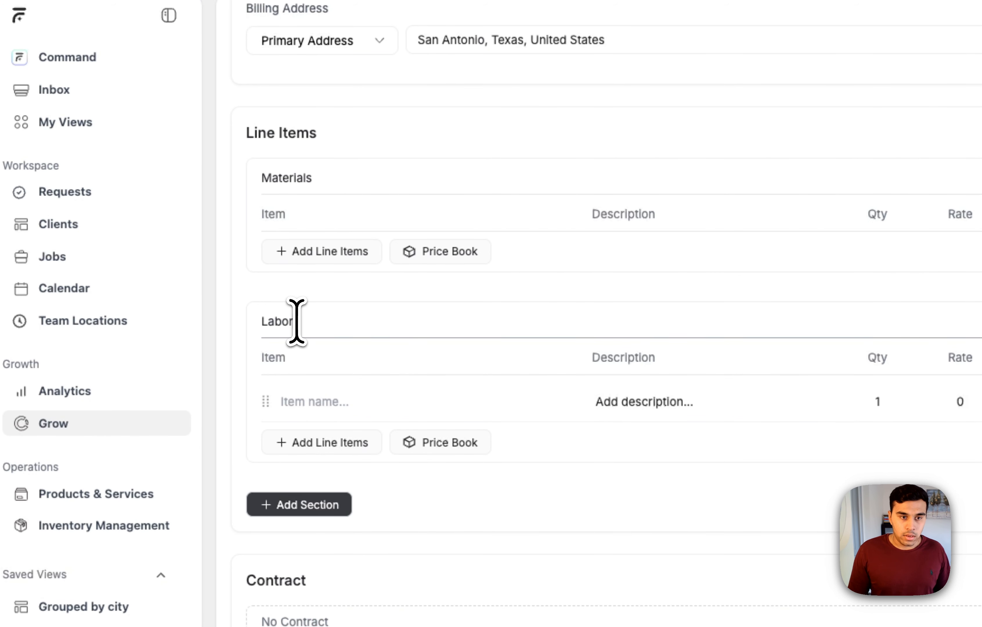
Add a line item to the Materials section and fill it with CF Painting Packgage.
{"action": "left_click", "coordinate": [322, 253]}
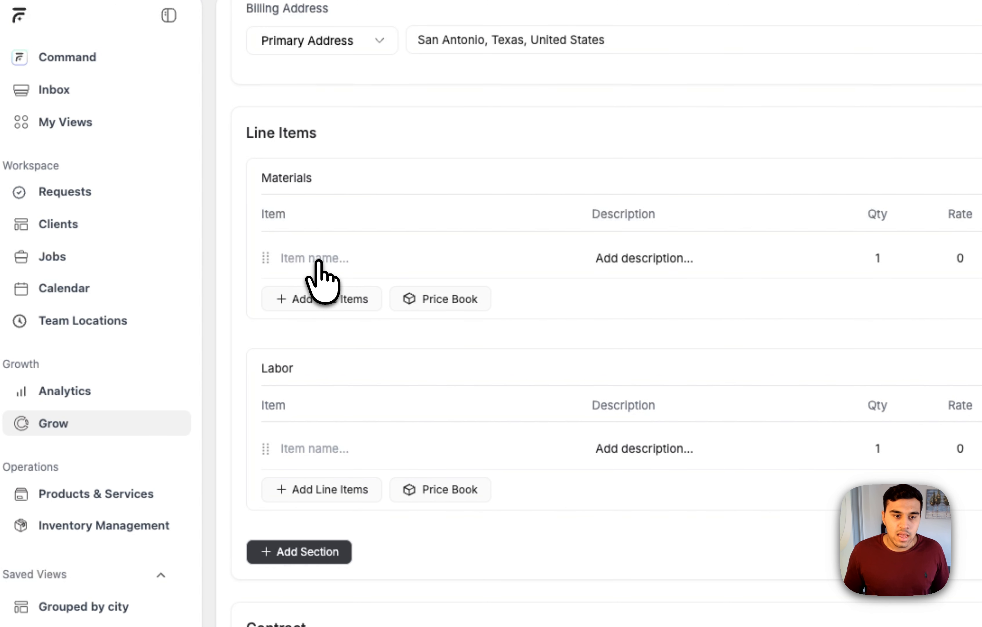
{"action": "left_click", "coordinate": [323, 258]}
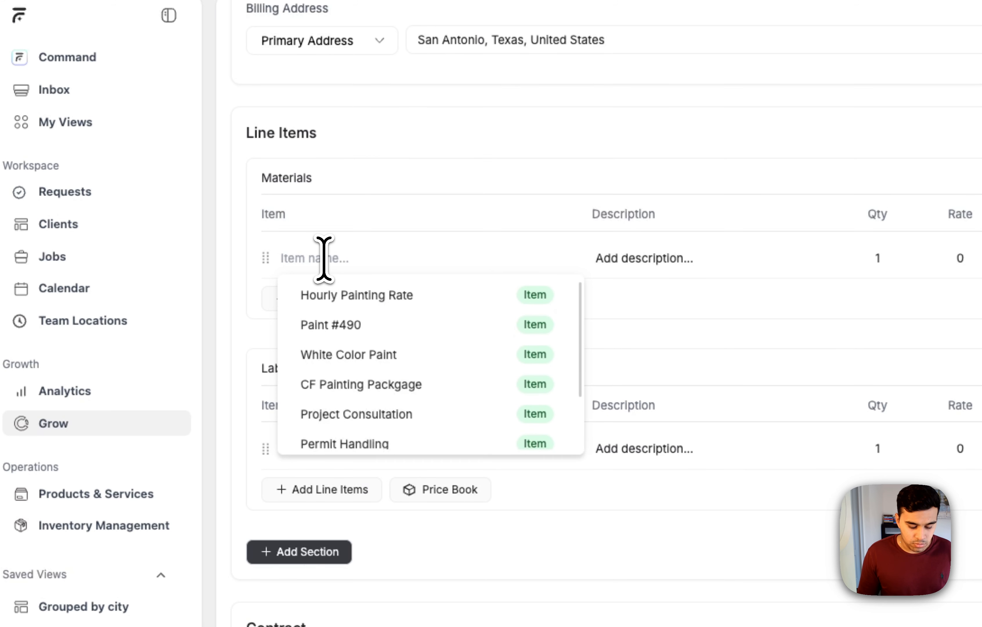
{"action": "left_click", "coordinate": [363, 385]}
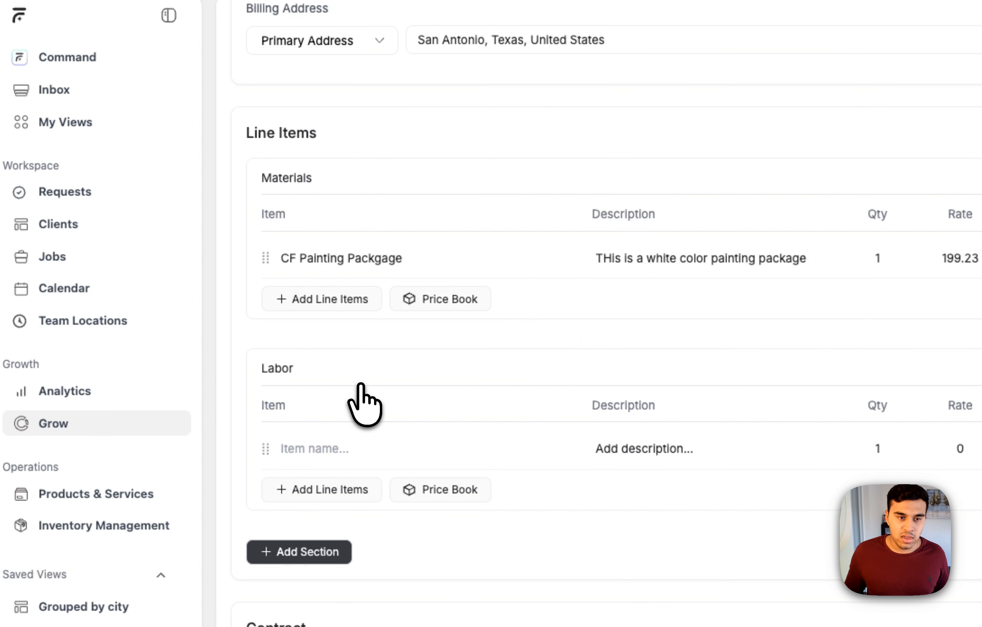
Add White Color Paint from the price book's Painting Service category to Materials, and set the Labor line item to GC Fee (percent).
{"action": "left_click", "coordinate": [417, 300]}
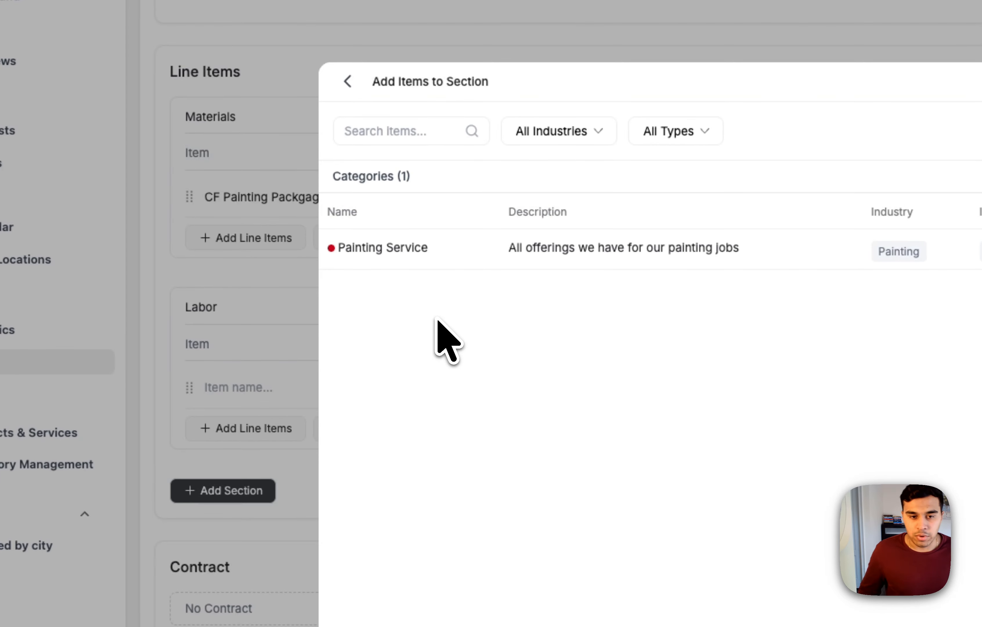
{"action": "left_click", "coordinate": [379, 247]}
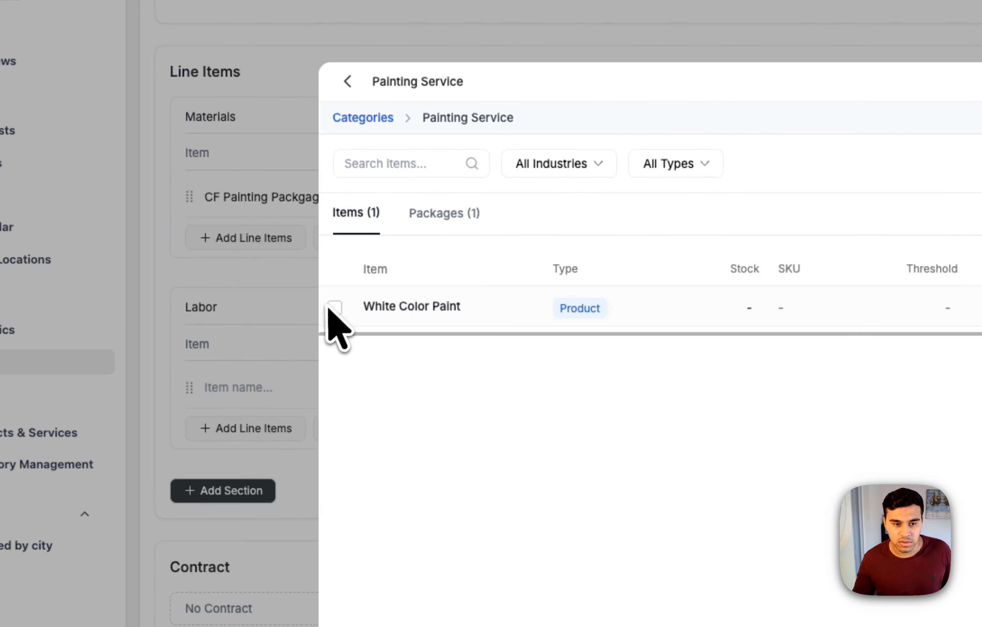
{"action": "left_click", "coordinate": [335, 307]}
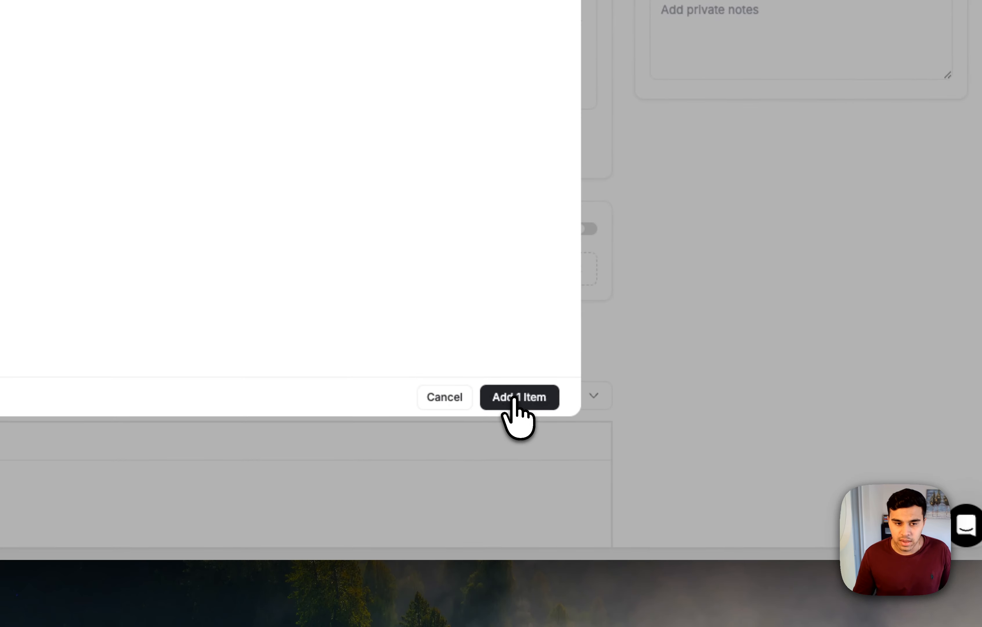
{"action": "left_click", "coordinate": [516, 397]}
{"action": "left_click", "coordinate": [365, 238]}
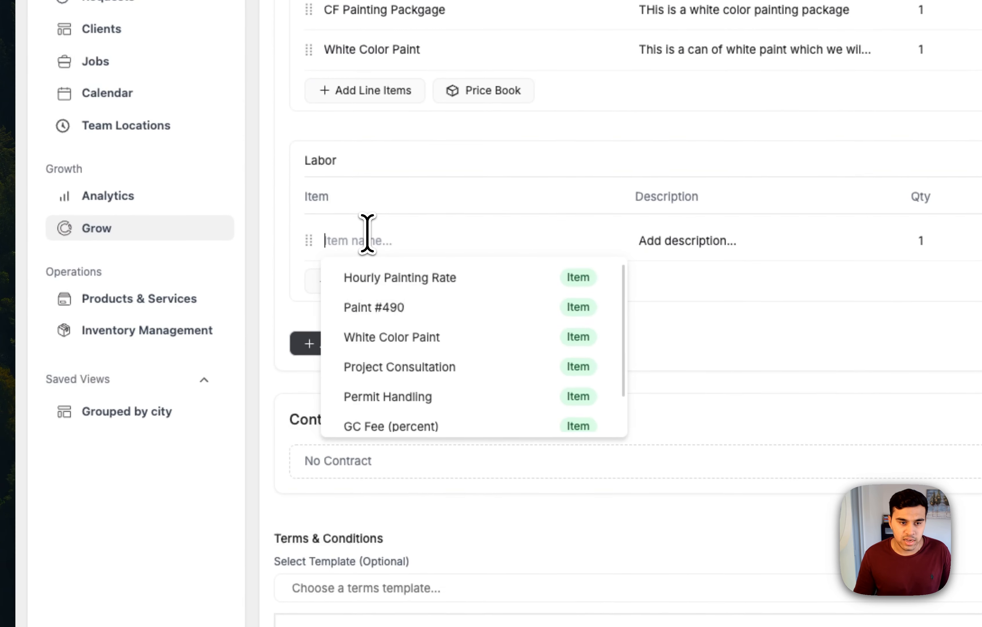
{"action": "scroll", "coordinate": [417, 326], "scroll_direction": "down", "scroll_amount": 3}
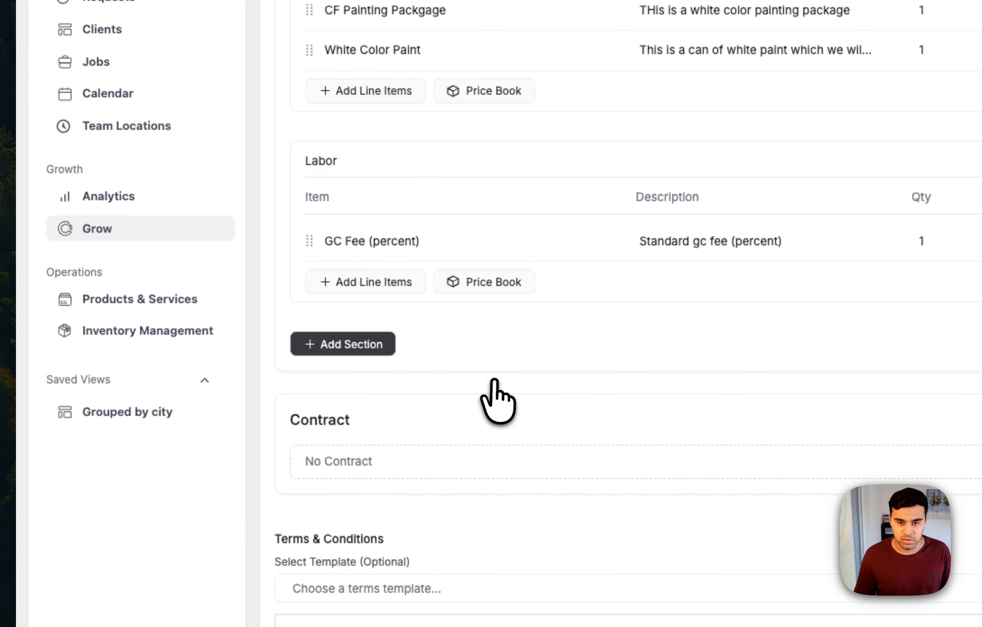
Turn on My Signature and Client Signature for the contract, and check the selectable contracts without applying one.
{"action": "scroll", "coordinate": [493, 386], "scroll_direction": "down", "scroll_amount": 6}
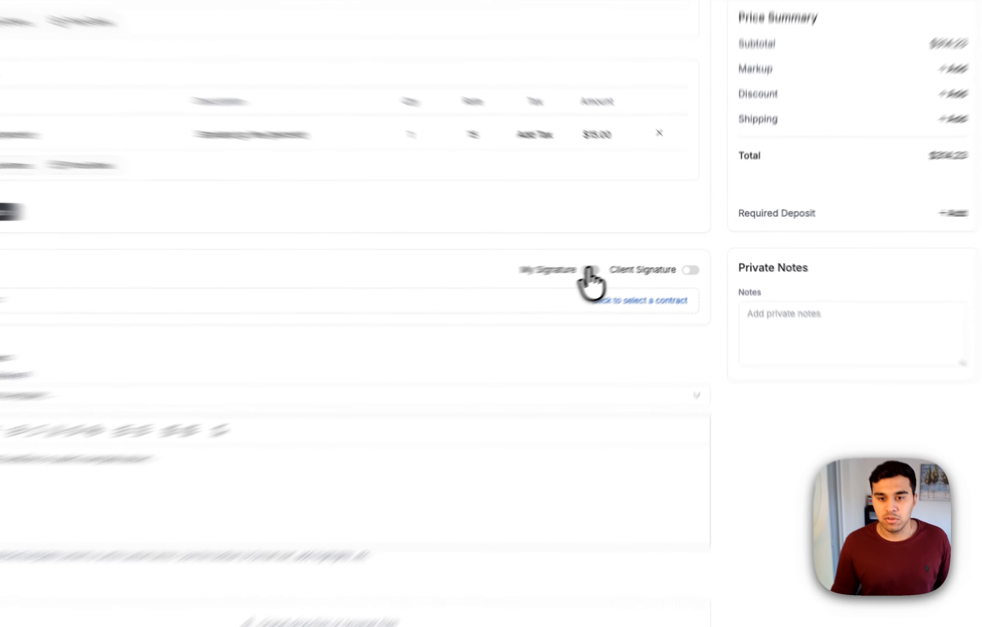
{"action": "left_click", "coordinate": [639, 255]}
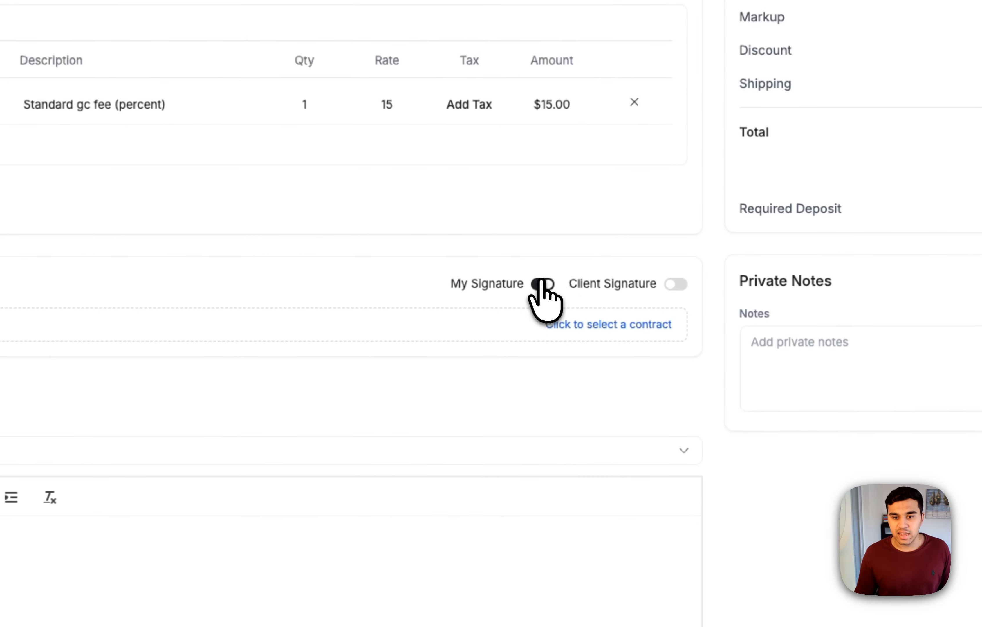
{"action": "left_click", "coordinate": [706, 255]}
{"action": "left_click", "coordinate": [641, 314]}
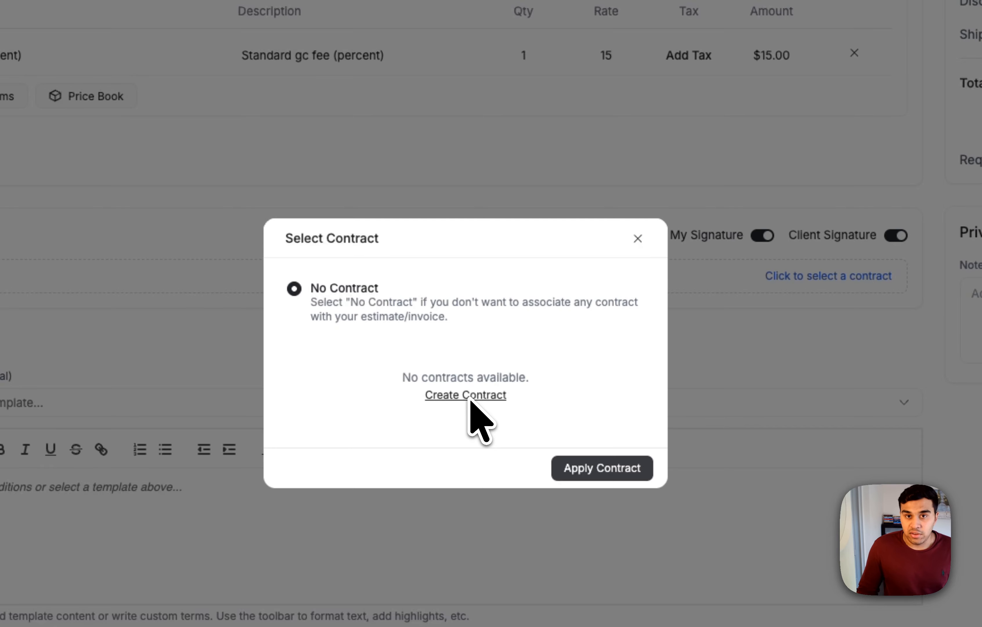
{"action": "left_click", "coordinate": [638, 238]}
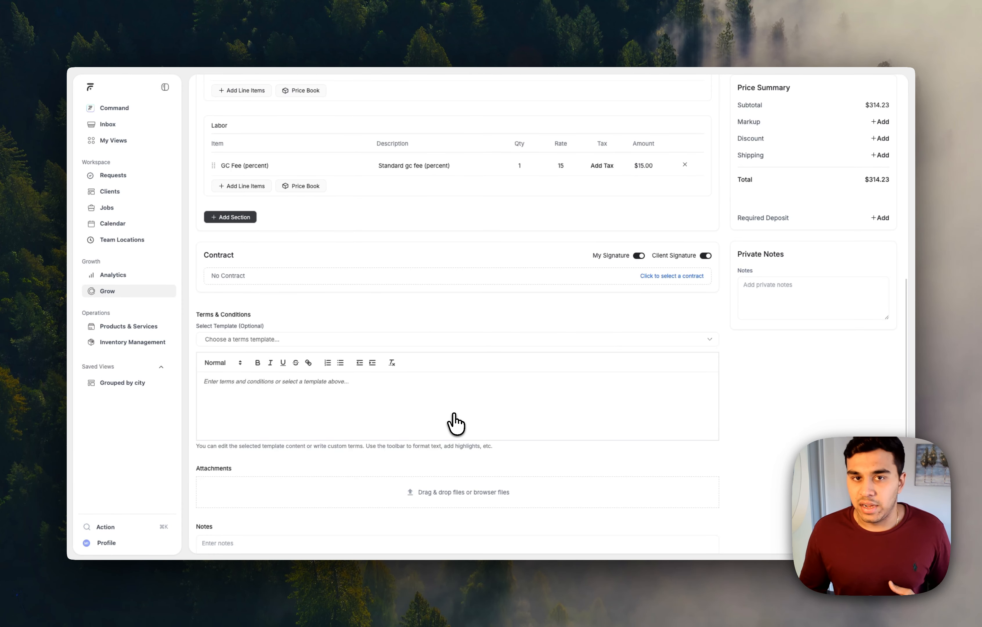
Examine the terms template choices and the notes and private notes fields of the estimate.
{"action": "scroll", "coordinate": [456, 423], "scroll_direction": "down", "scroll_amount": 2}
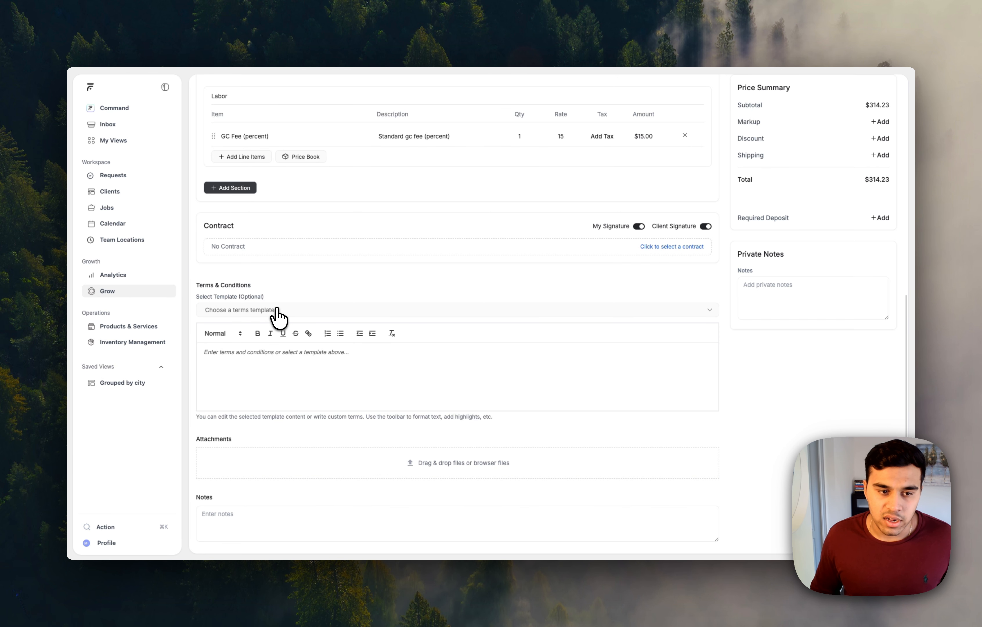
{"action": "left_click", "coordinate": [300, 312]}
{"action": "left_click", "coordinate": [327, 372]}
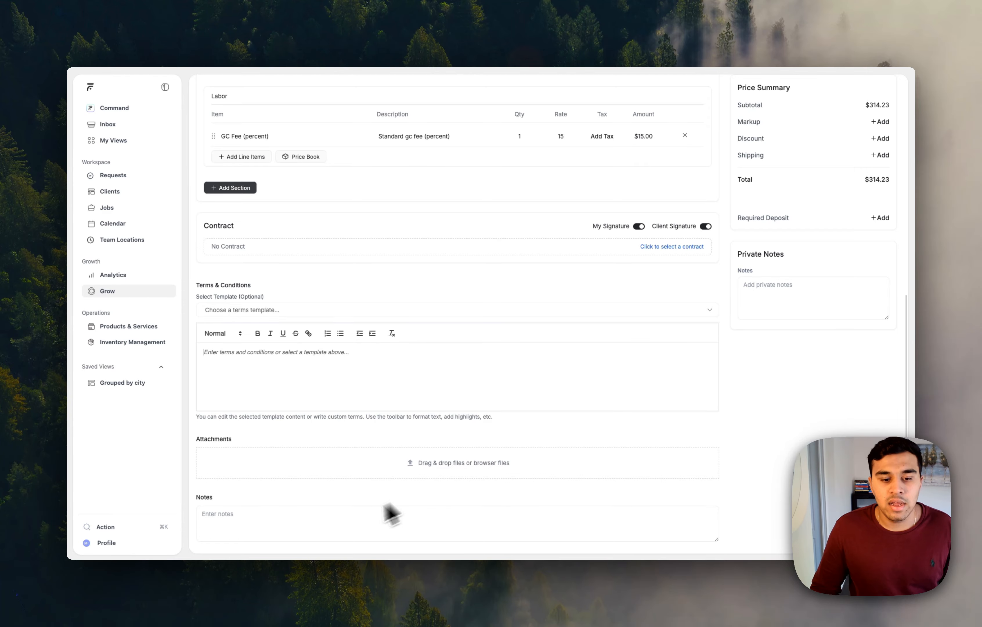
{"action": "left_click", "coordinate": [338, 524]}
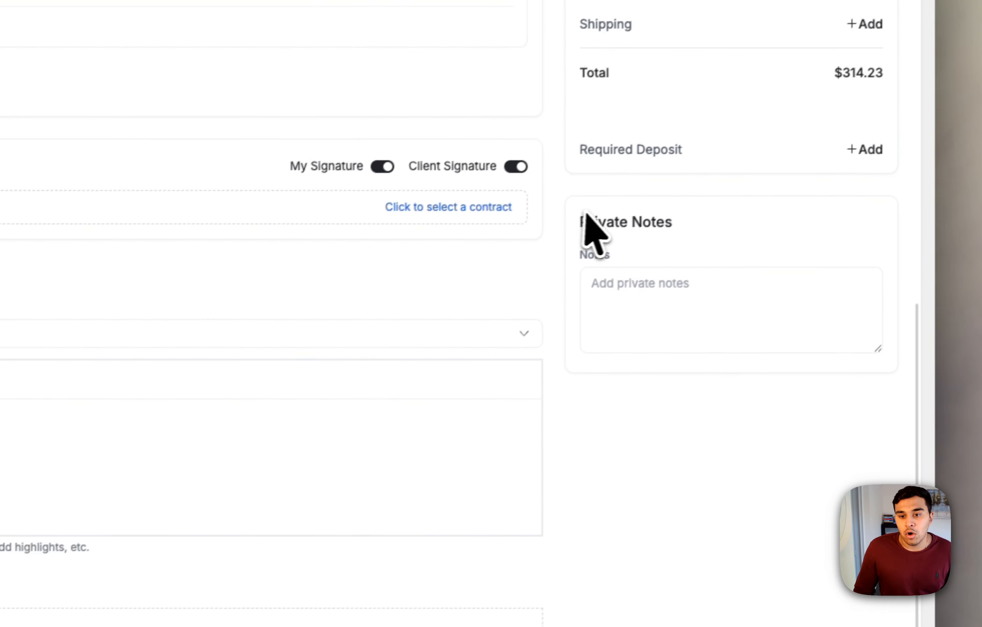
{"action": "left_click_drag", "start_coordinate": [583, 219], "coordinate": [699, 232]}
{"action": "left_click", "coordinate": [622, 286]}
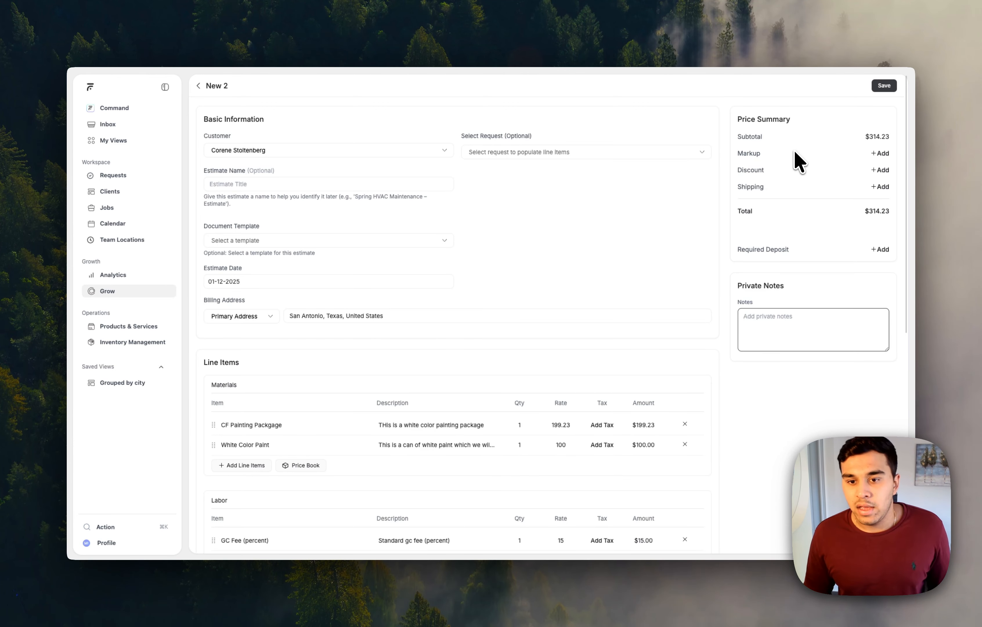
Add a required deposit of 20 percent to the estimate, and save the estimate.
{"action": "left_click", "coordinate": [880, 249]}
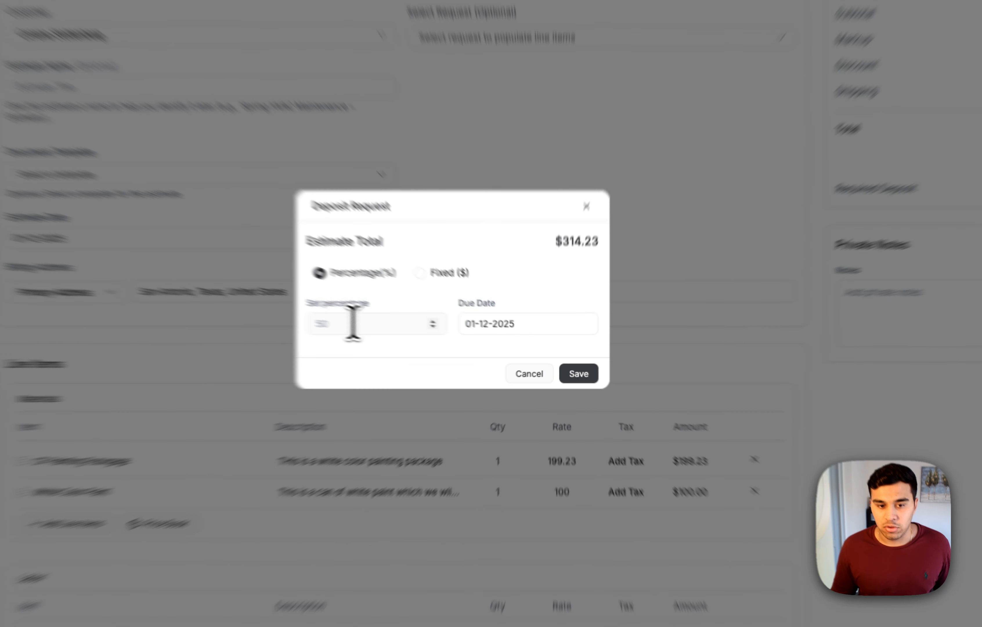
{"action": "left_click", "coordinate": [427, 335]}
{"action": "type", "text": "20"}
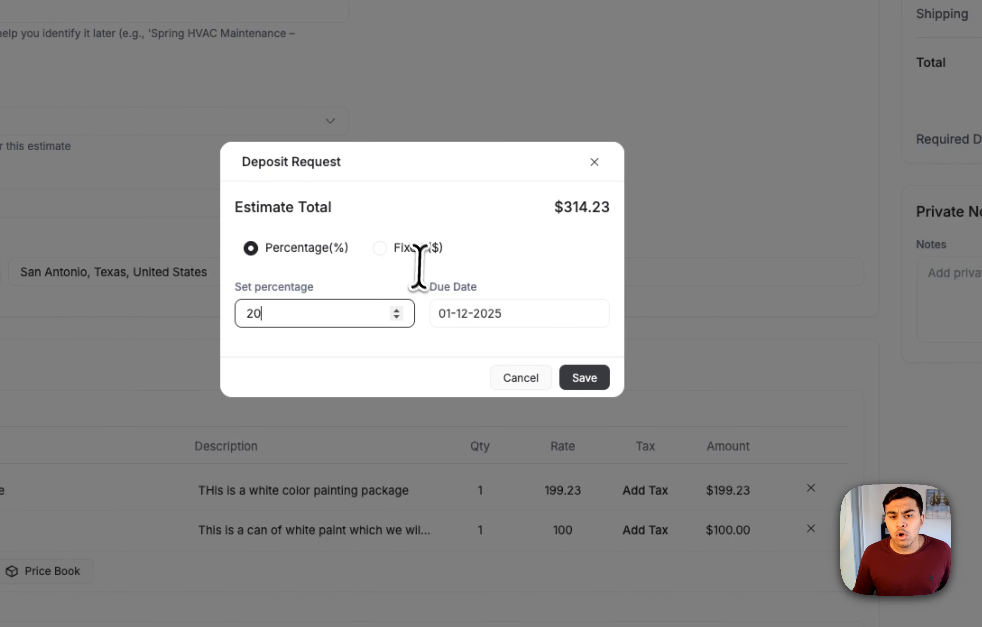
{"action": "left_click", "coordinate": [408, 248]}
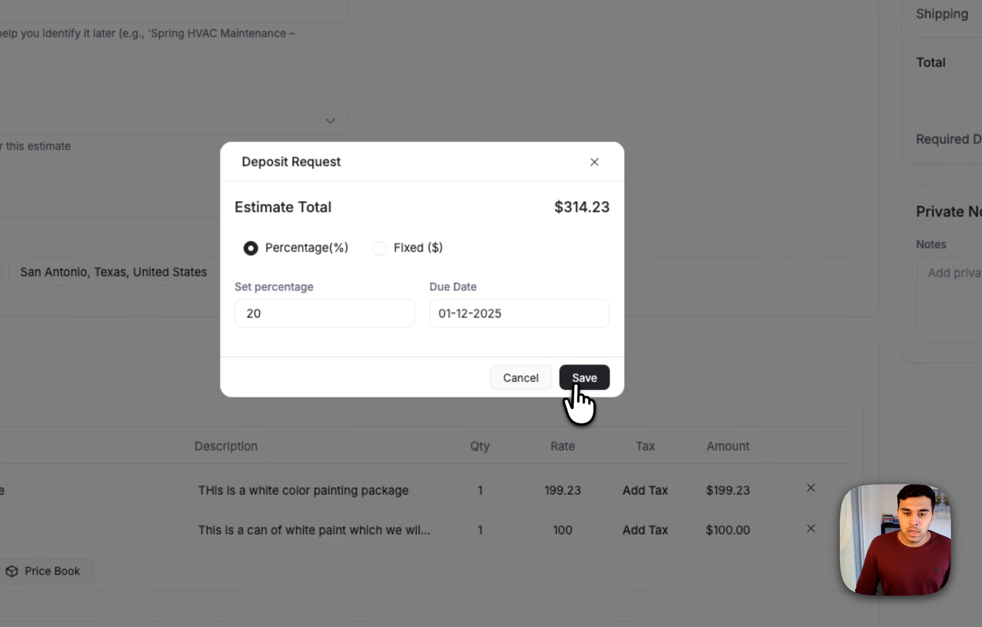
{"action": "left_click", "coordinate": [582, 377]}
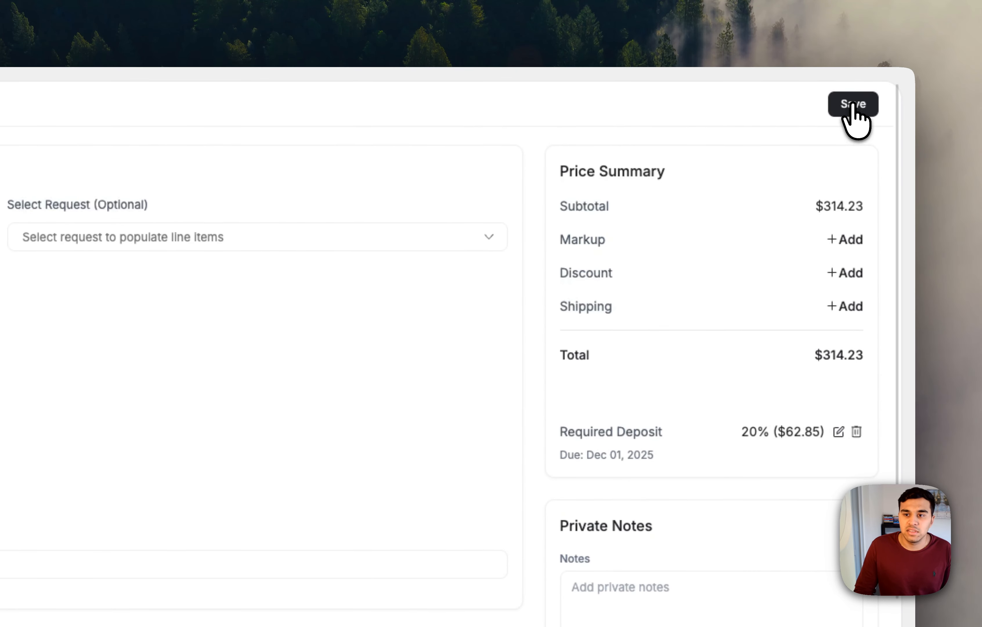
{"action": "left_click", "coordinate": [853, 105]}
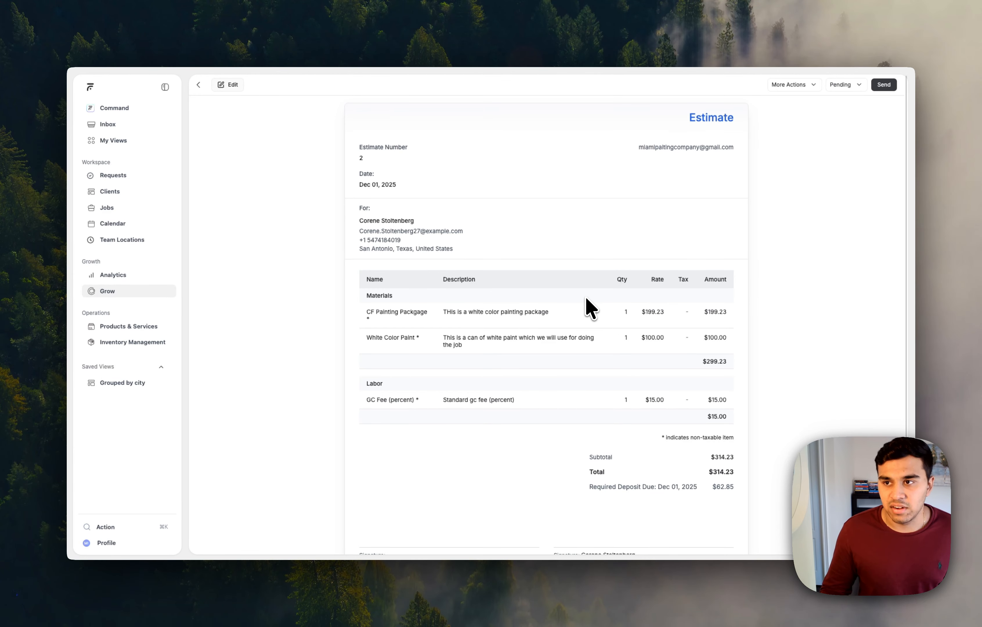
Review the saved estimate and sign it for the company with a hand-drawn signature.
{"action": "scroll", "coordinate": [585, 295], "scroll_direction": "down", "scroll_amount": 4}
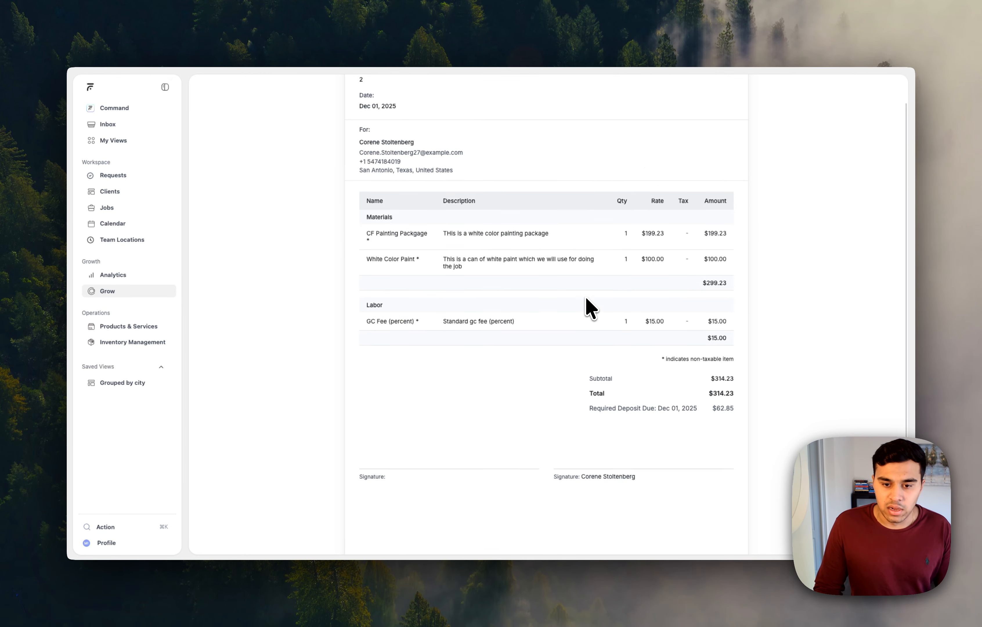
{"action": "scroll", "coordinate": [645, 358], "scroll_direction": "up", "scroll_amount": 4}
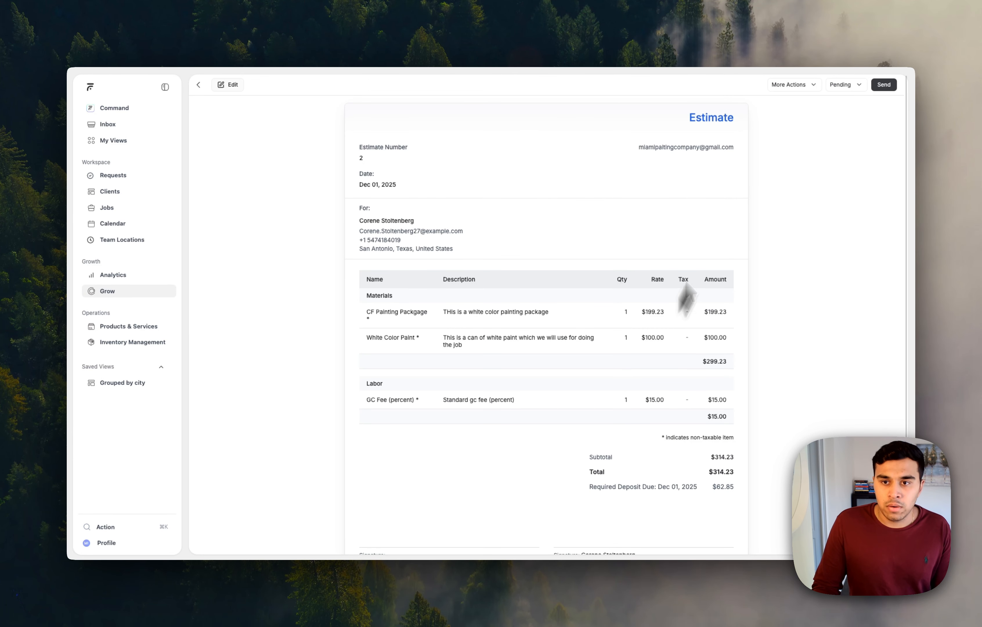
{"action": "left_click", "coordinate": [782, 84]}
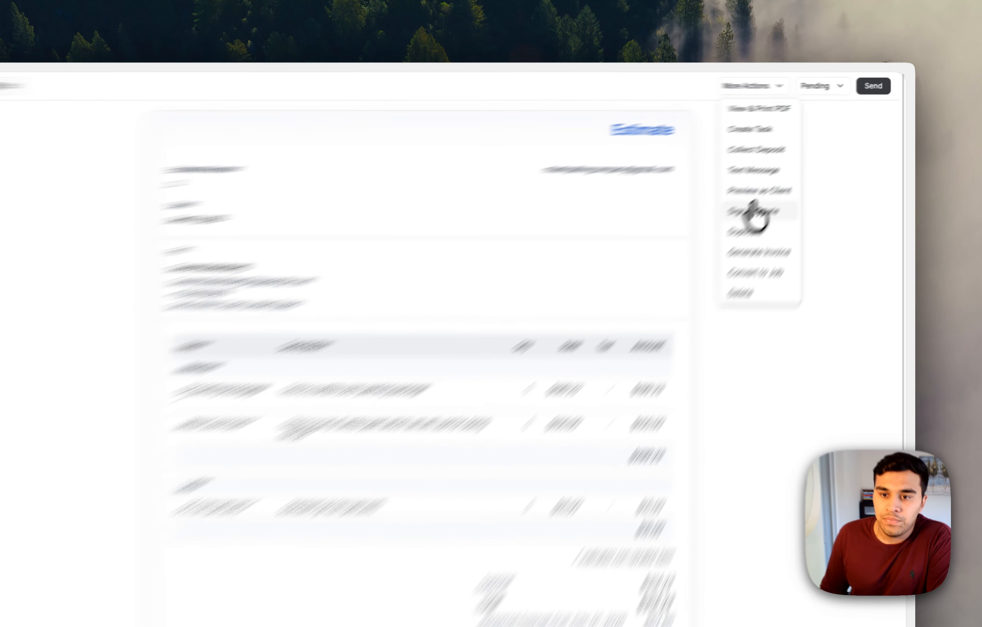
{"action": "left_click", "coordinate": [794, 179]}
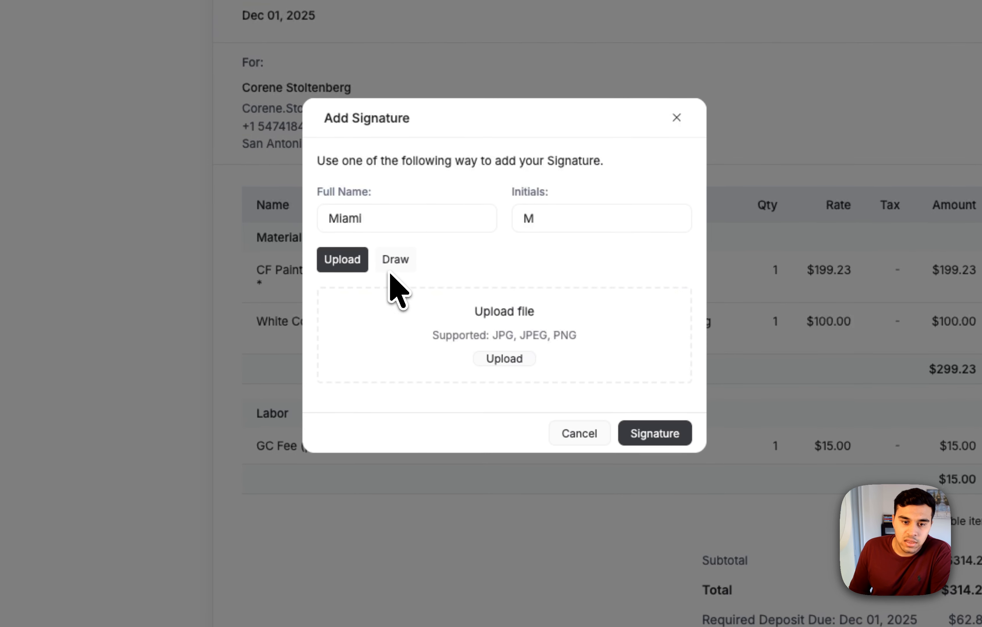
{"action": "left_click", "coordinate": [395, 259]}
{"action": "left_click_drag", "start_coordinate": [413, 377], "coordinate": [604, 324]}
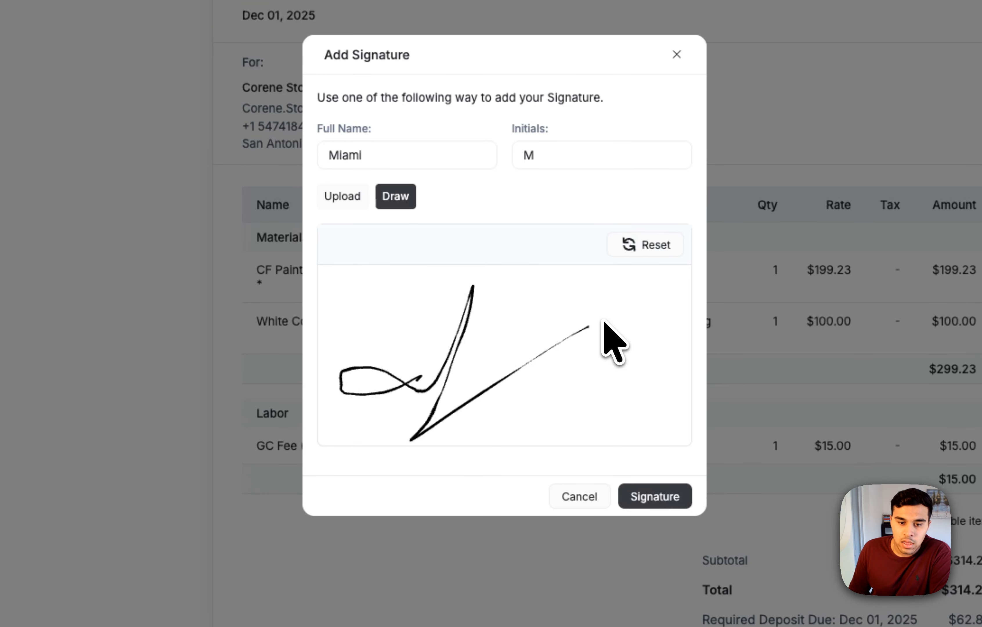
{"action": "left_click", "coordinate": [644, 498]}
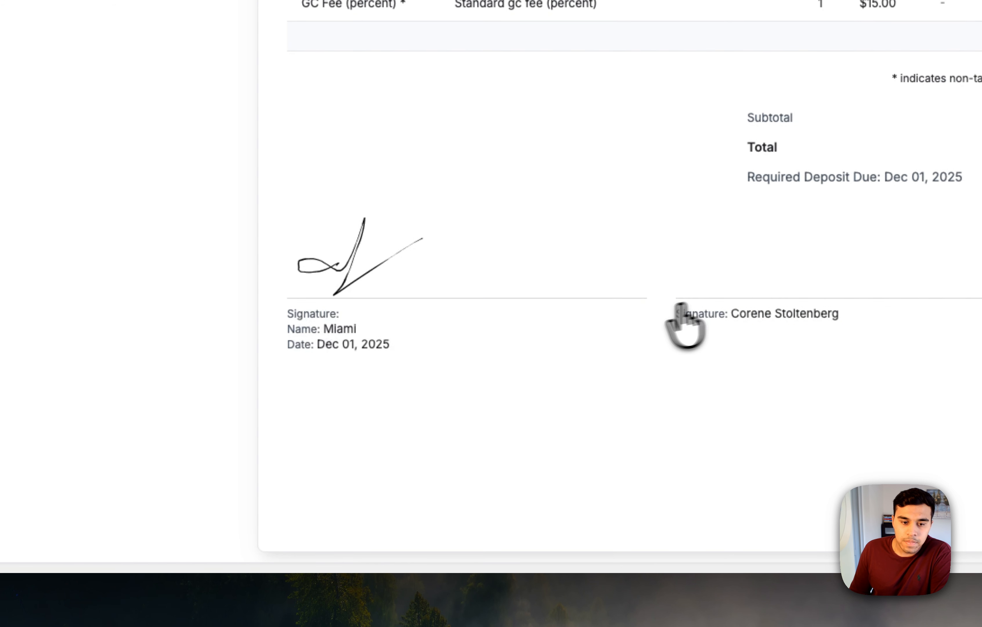
{"action": "scroll", "coordinate": [454, 388], "scroll_direction": "up", "scroll_amount": 5}
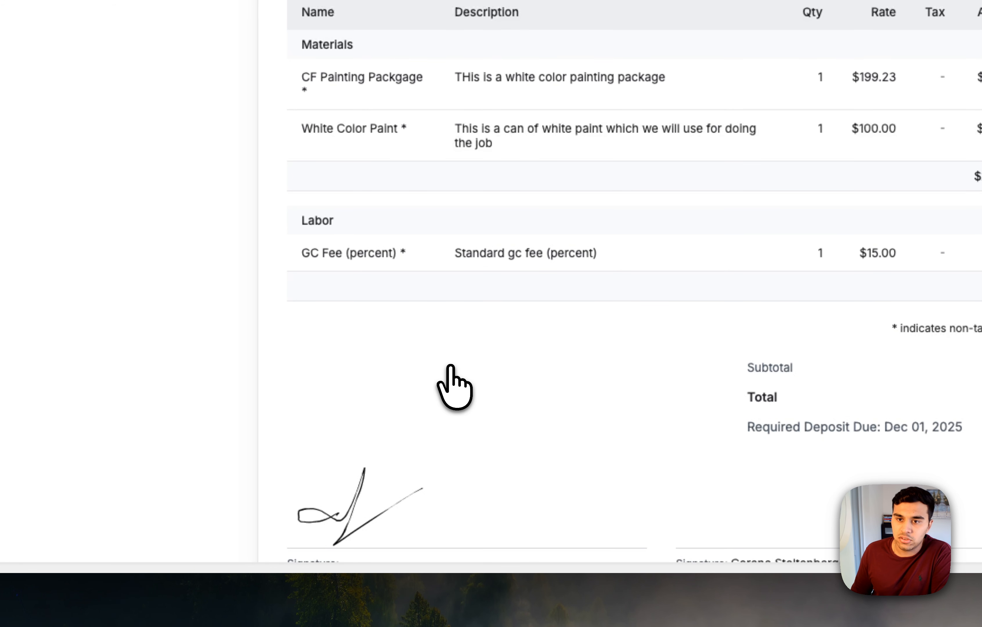
Examine the estimate's status choices, email sending form and additional actions without applying any of them.
{"action": "left_click", "coordinate": [768, 106]}
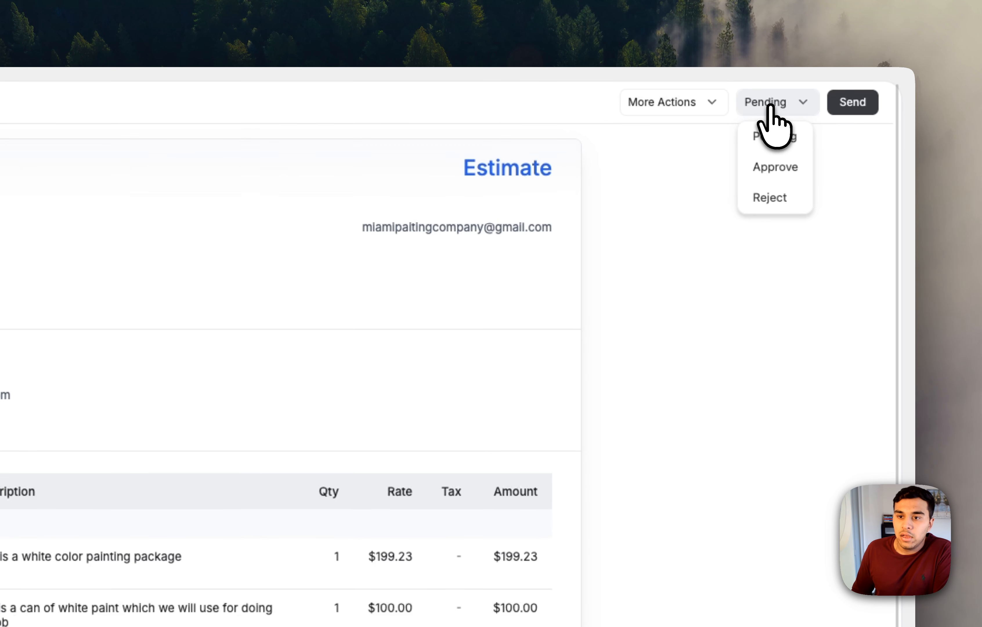
{"action": "left_click", "coordinate": [337, 462]}
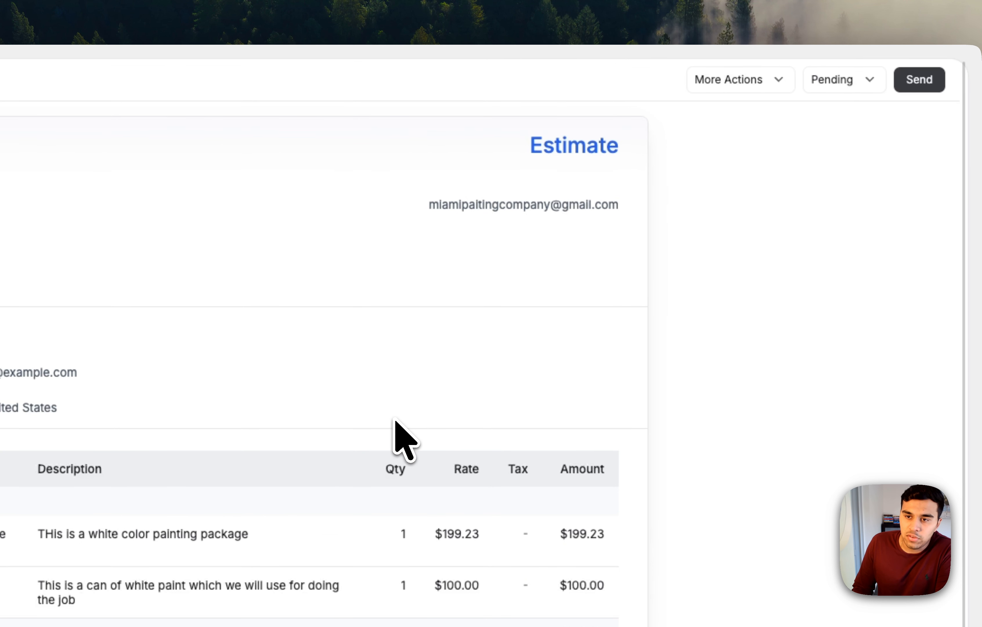
{"action": "left_click", "coordinate": [920, 79]}
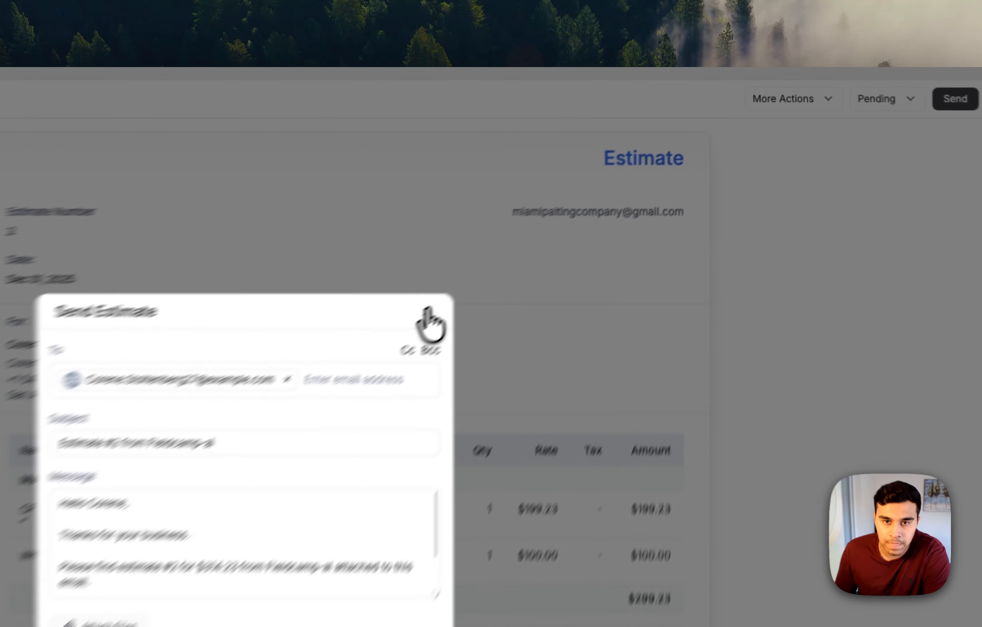
{"action": "left_click", "coordinate": [591, 203]}
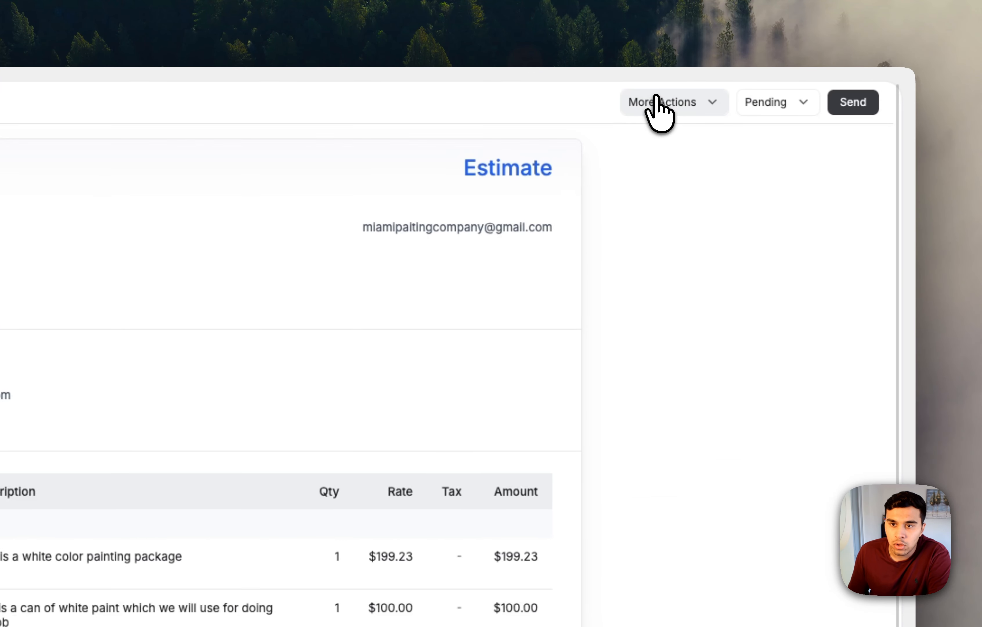
{"action": "left_click", "coordinate": [656, 99]}
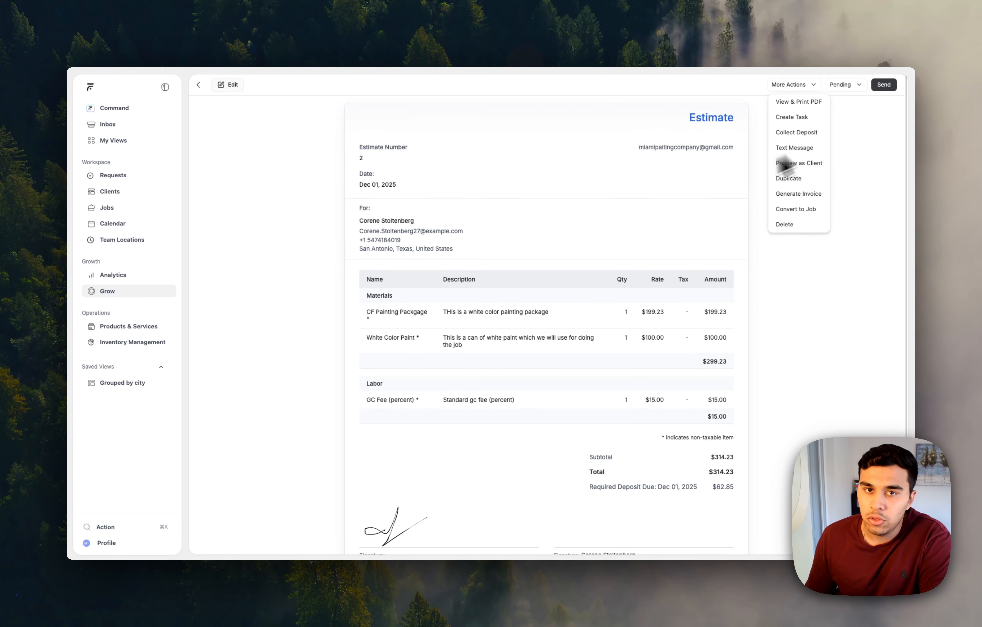
{"action": "left_click", "coordinate": [686, 198]}
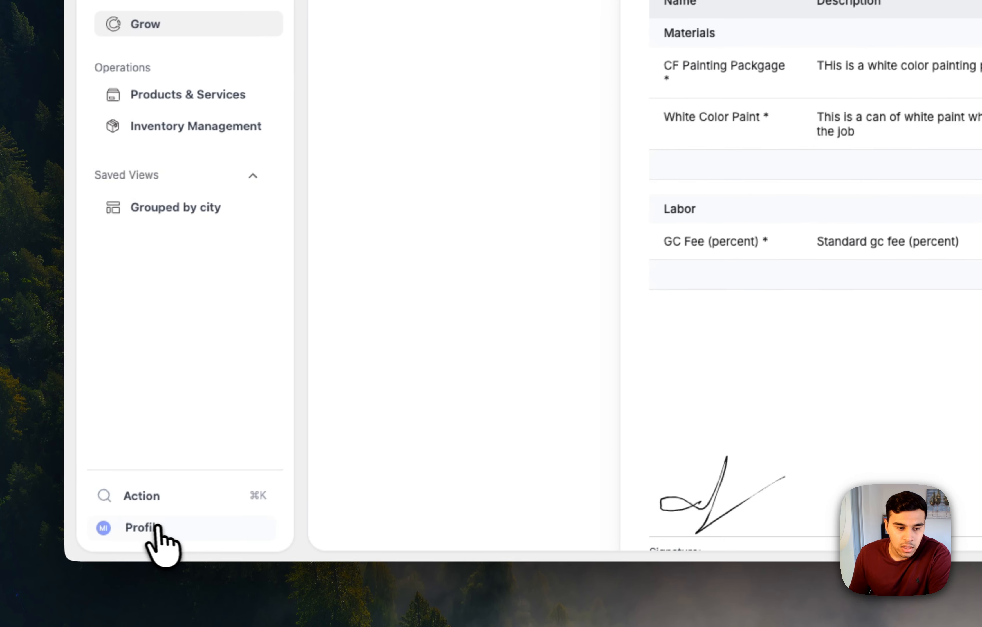
Go to the Contracts settings and examine the form for a new contract template, closing it without adding one.
{"action": "left_click", "coordinate": [152, 528]}
{"action": "left_click", "coordinate": [151, 464]}
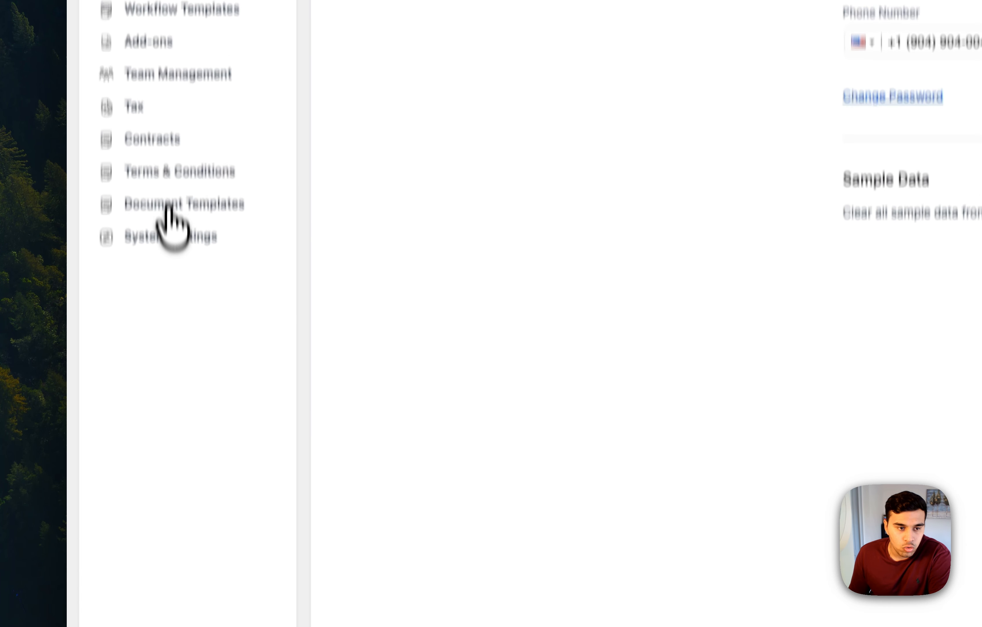
{"action": "left_click", "coordinate": [169, 264]}
{"action": "left_click", "coordinate": [214, 266]}
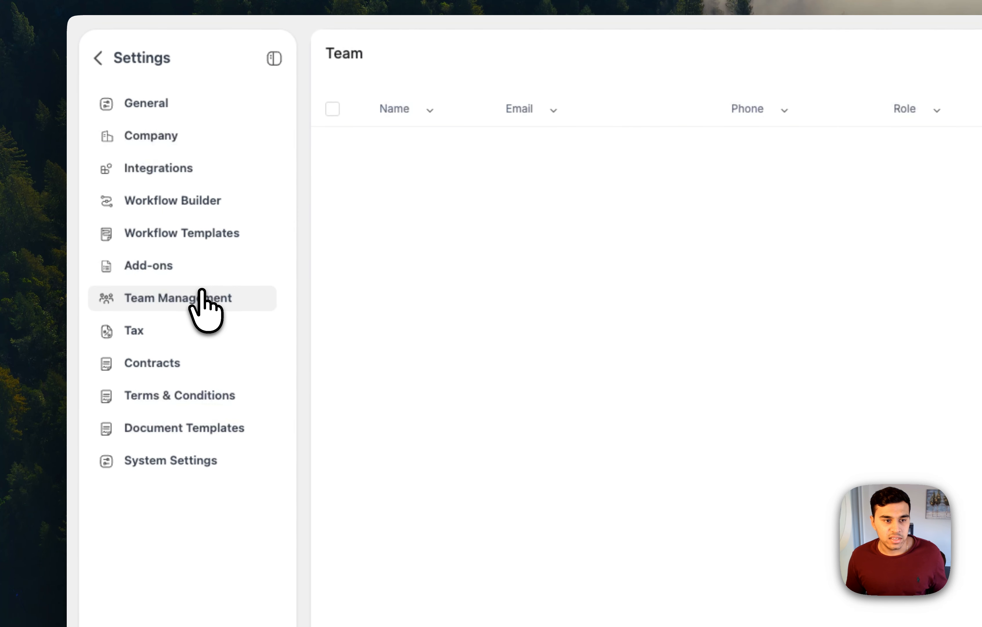
{"action": "left_click", "coordinate": [171, 330]}
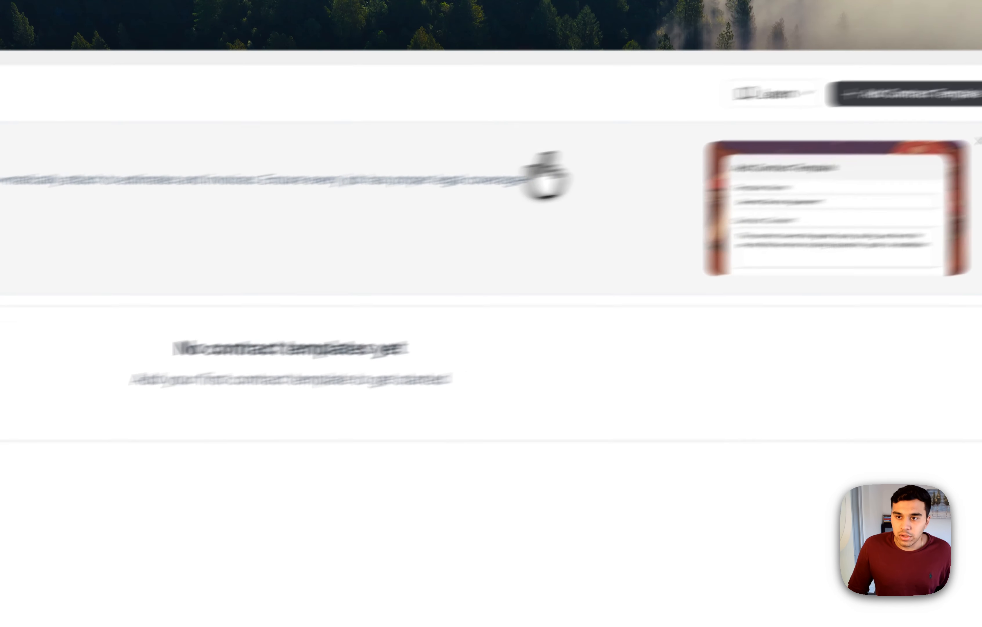
{"action": "left_click", "coordinate": [790, 120]}
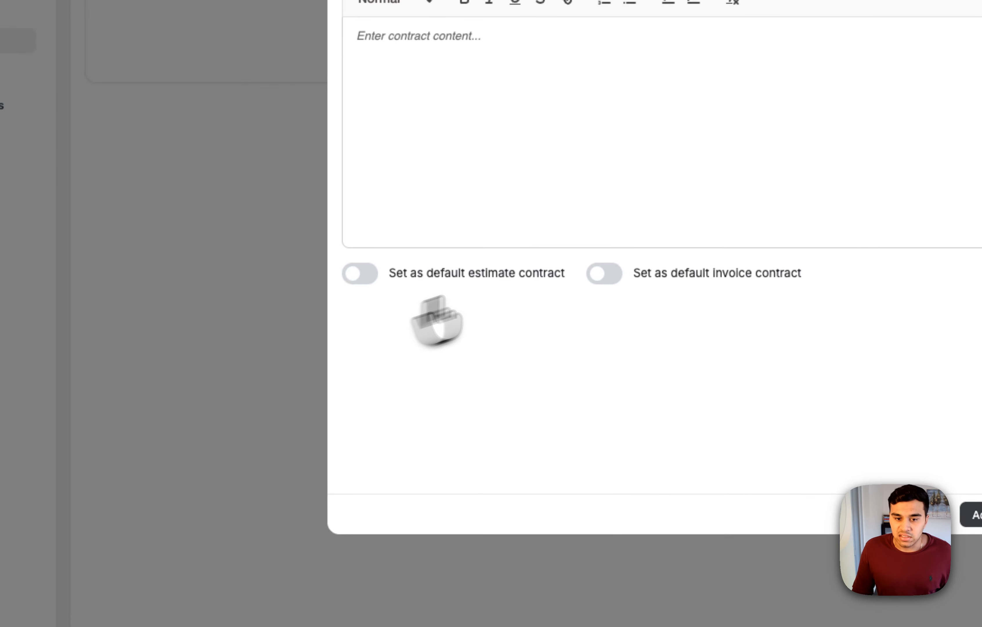
{"action": "left_click", "coordinate": [543, 76]}
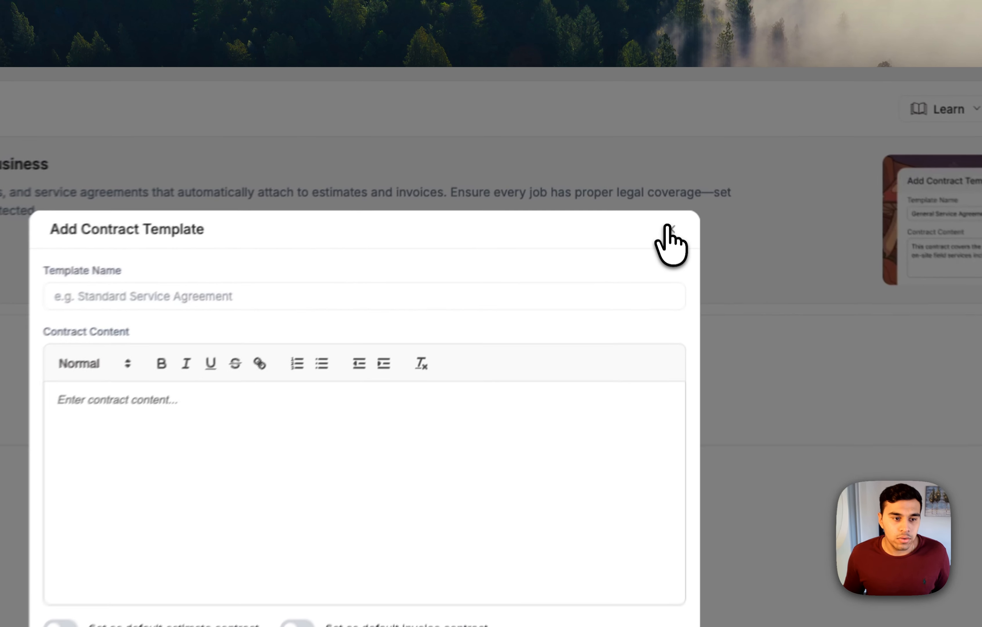
{"action": "left_click", "coordinate": [647, 151]}
Examine the form for a new terms and conditions template in the settings, closing it without adding one.
{"action": "left_click", "coordinate": [124, 257]}
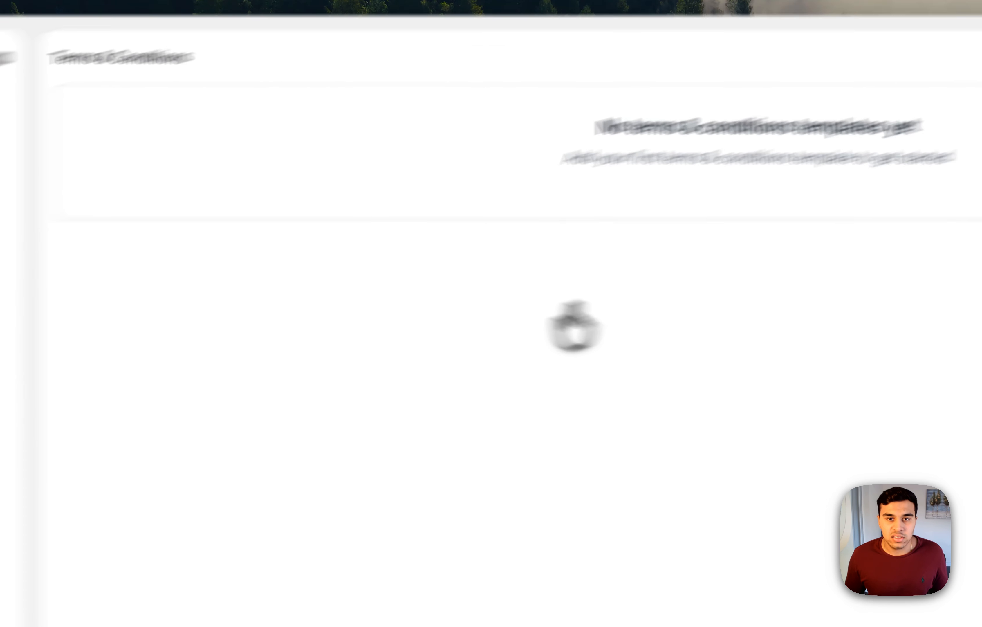
{"action": "left_click", "coordinate": [809, 112]}
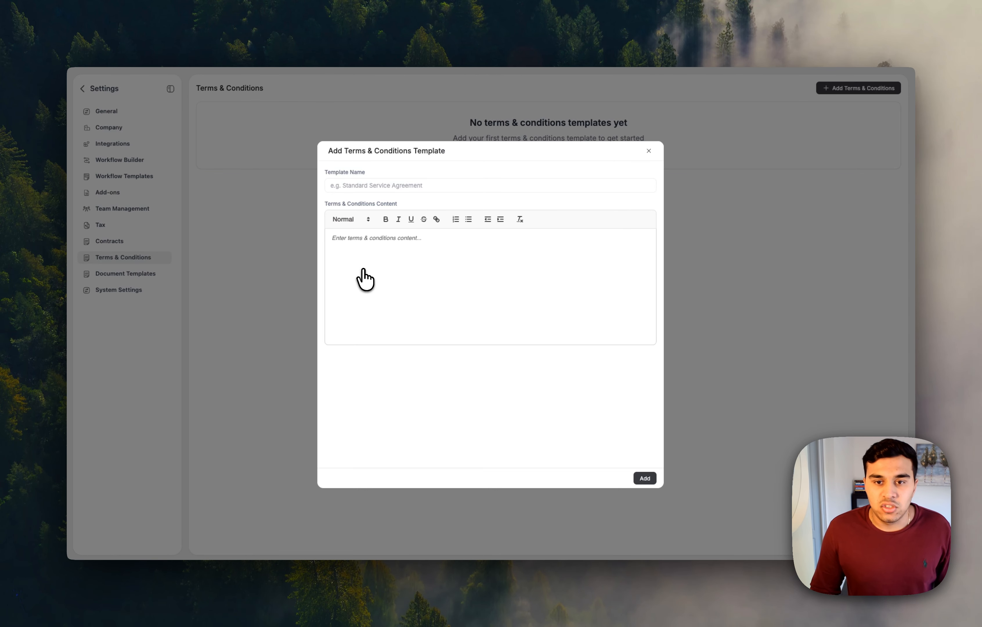
{"action": "left_click", "coordinate": [649, 150]}
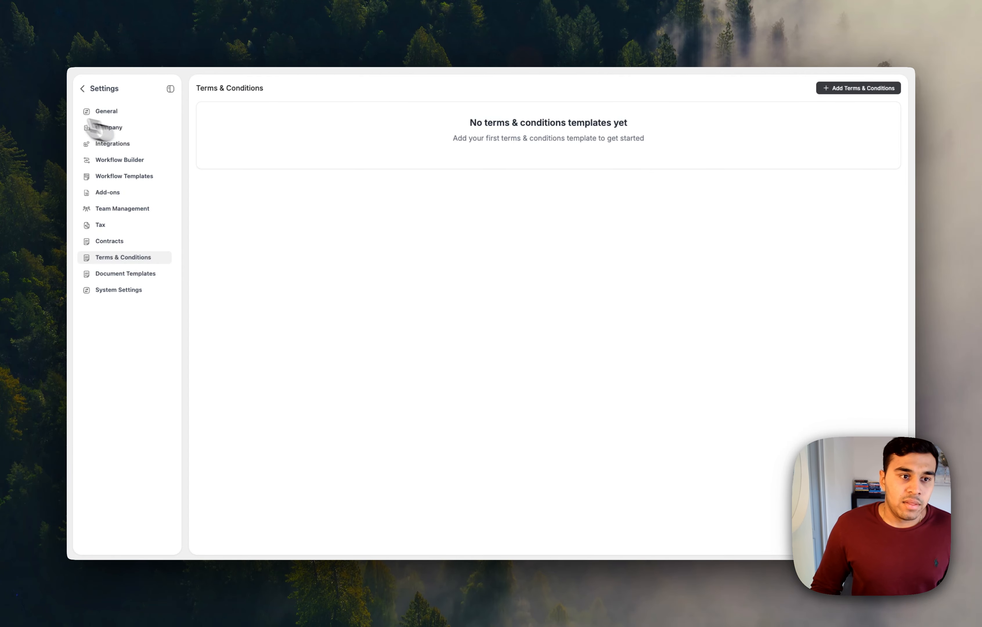
Leave the settings and look through the Requests pipeline, the jobs list and the estimates list.
{"action": "left_click", "coordinate": [83, 89]}
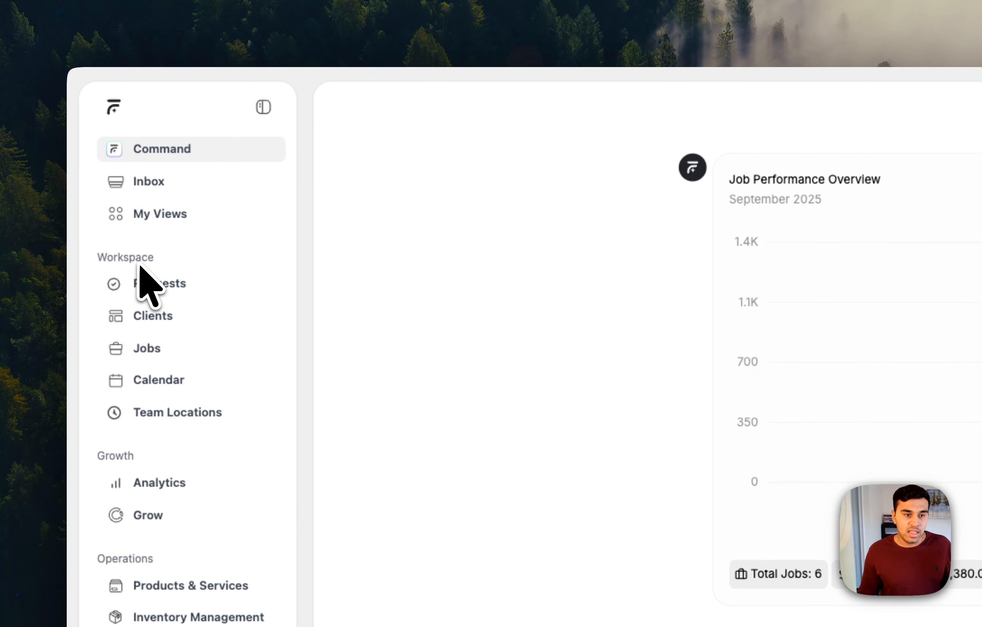
{"action": "left_click", "coordinate": [139, 284]}
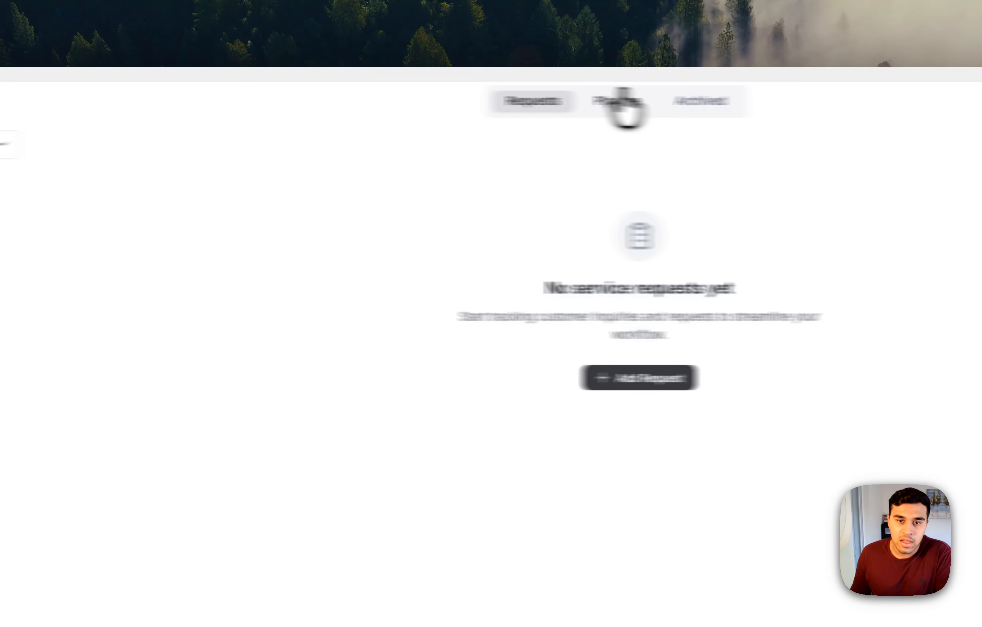
{"action": "left_click", "coordinate": [519, 104]}
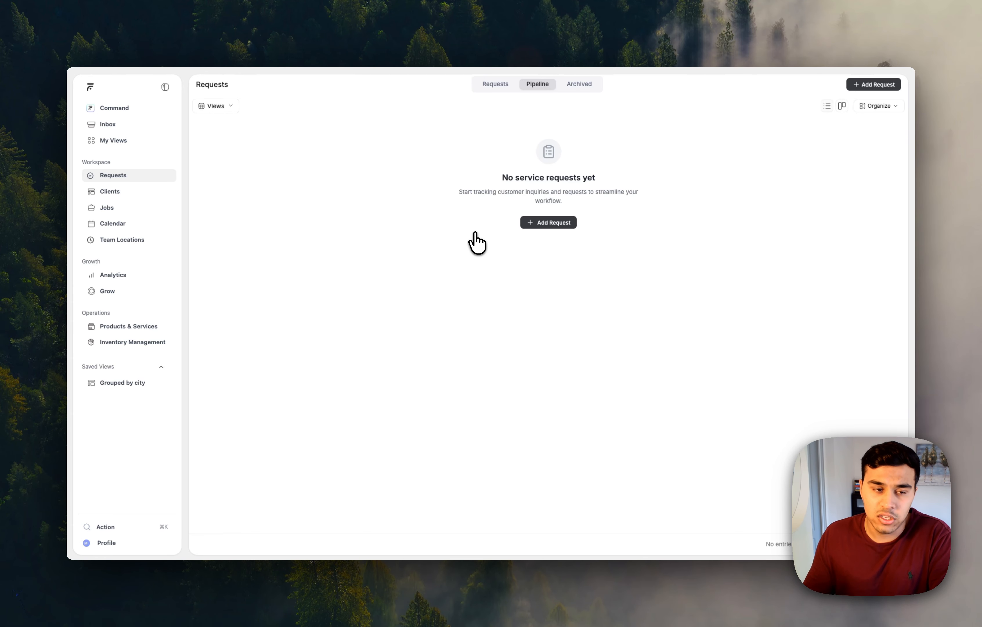
{"action": "left_click", "coordinate": [141, 207]}
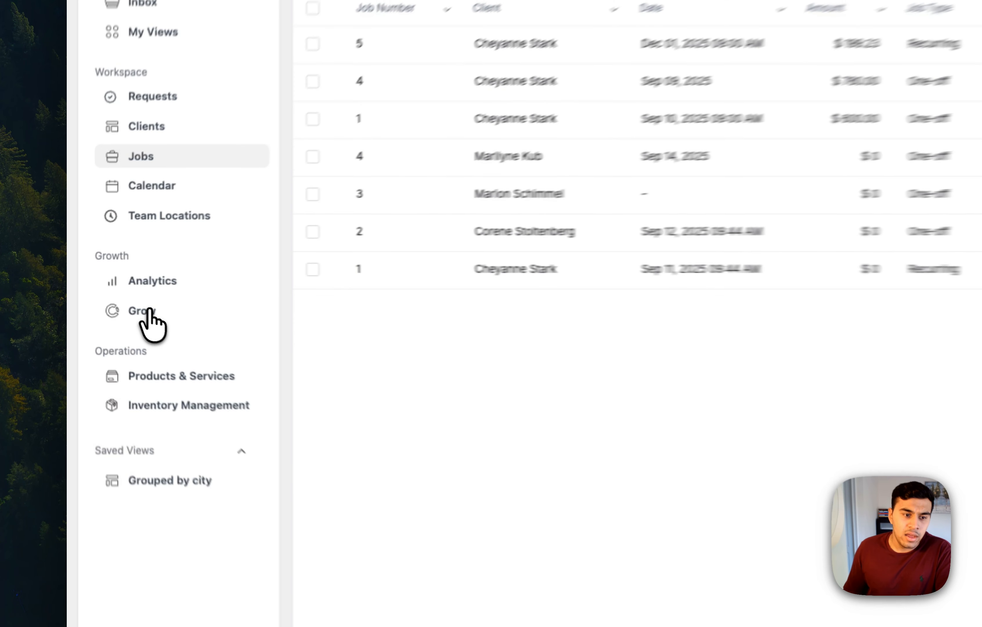
{"action": "left_click", "coordinate": [111, 291]}
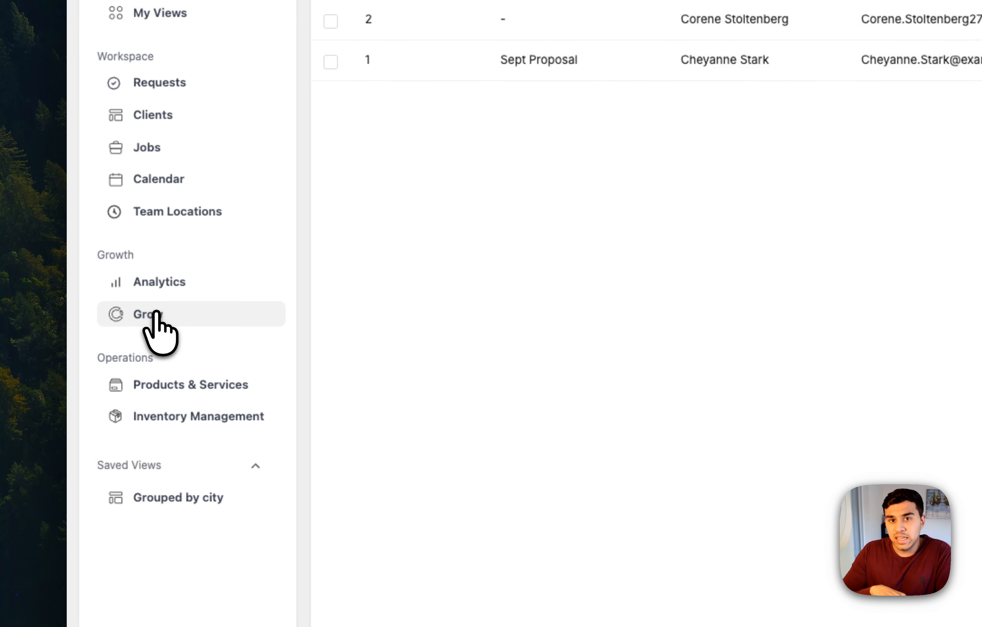